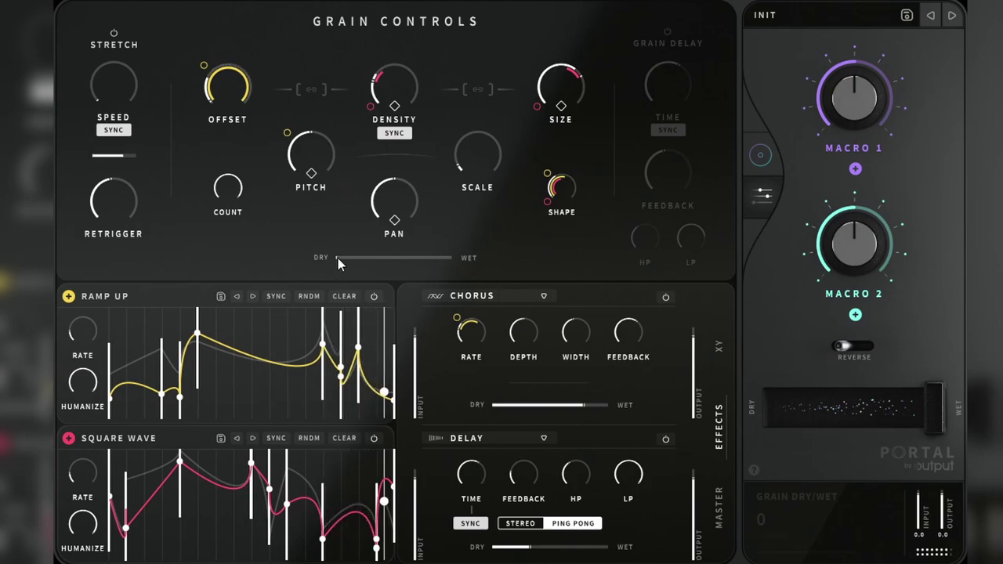
- Try several grain dry/wet mixes, including 85, 40 and 51 percent
drag(338, 258, 653, 266)
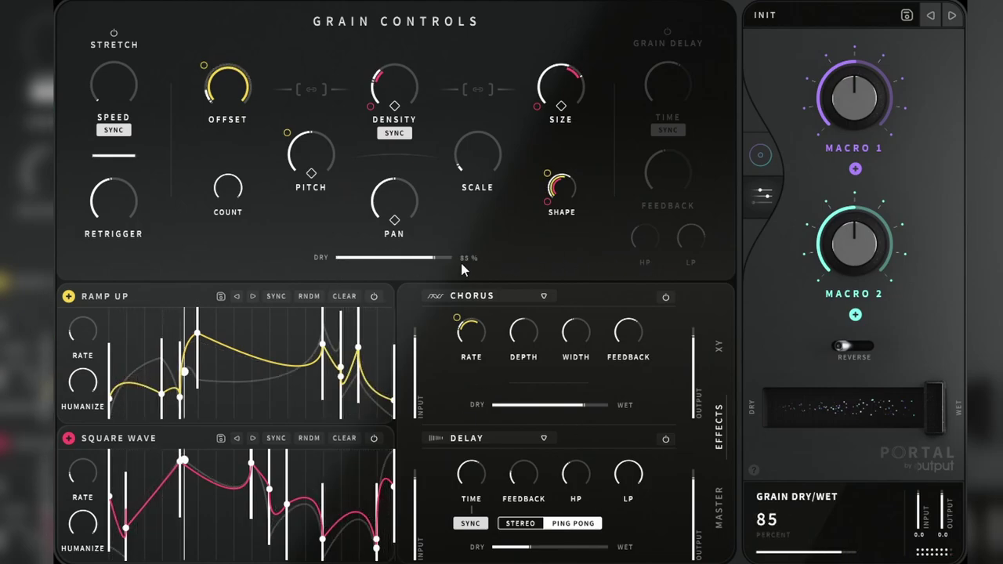
drag(444, 262, 274, 261)
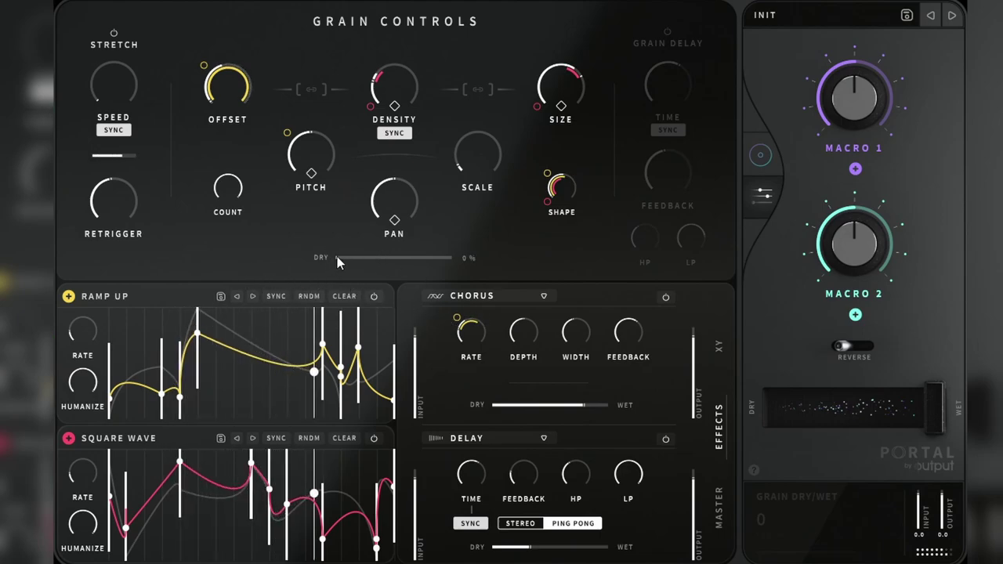
drag(338, 259, 392, 262)
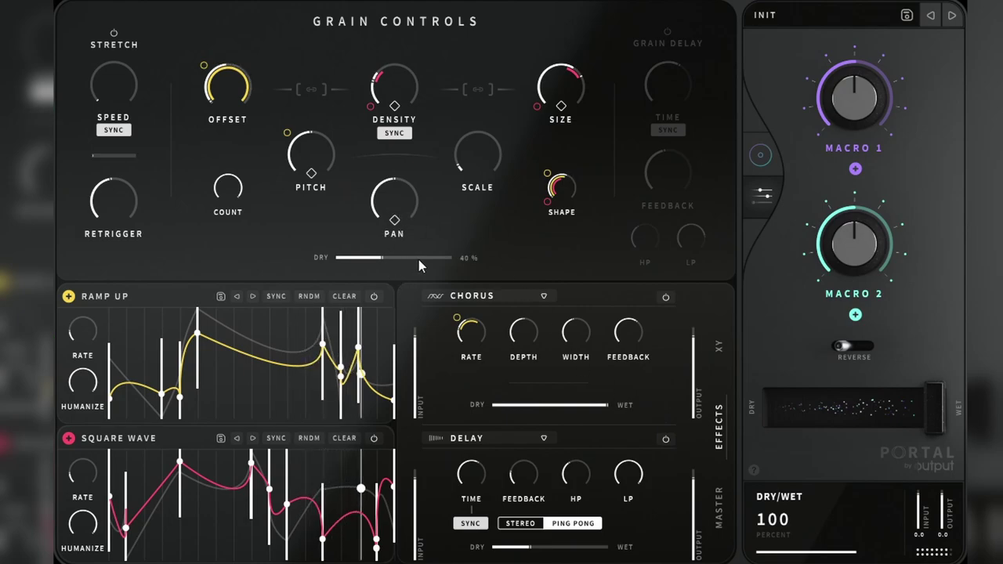
drag(381, 259, 459, 268)
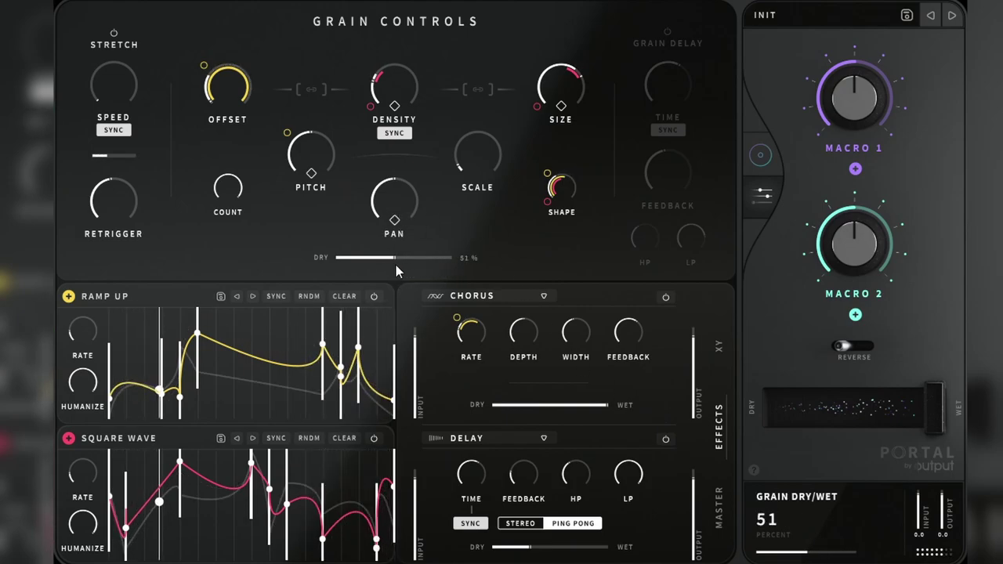
drag(407, 265, 446, 263)
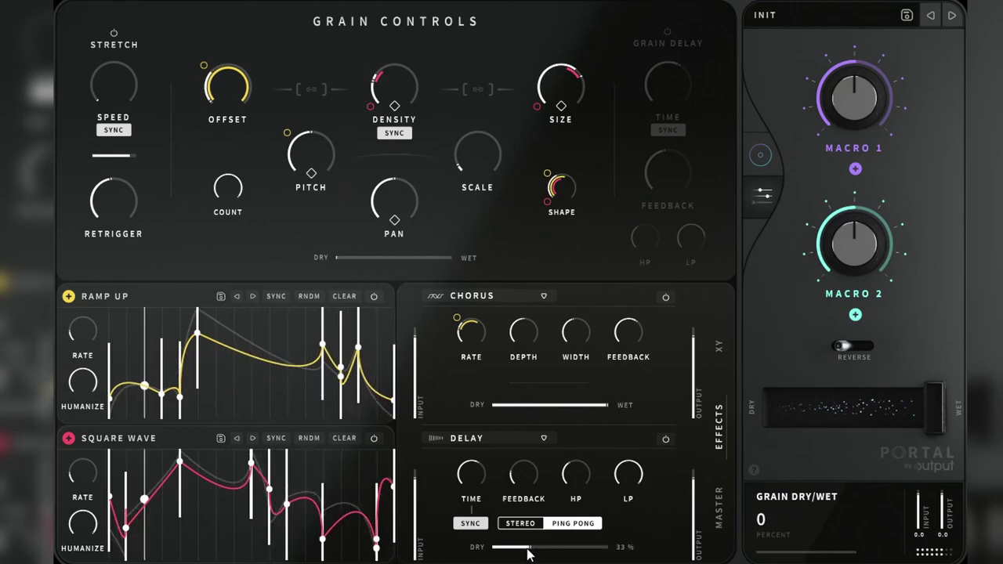
- Assign Macro 1 to the grain mix and Macro 2 to the chorus mix, setting Macro 1 to 33 percent and Macro 2 to maximum
drag(482, 278, 490, 279)
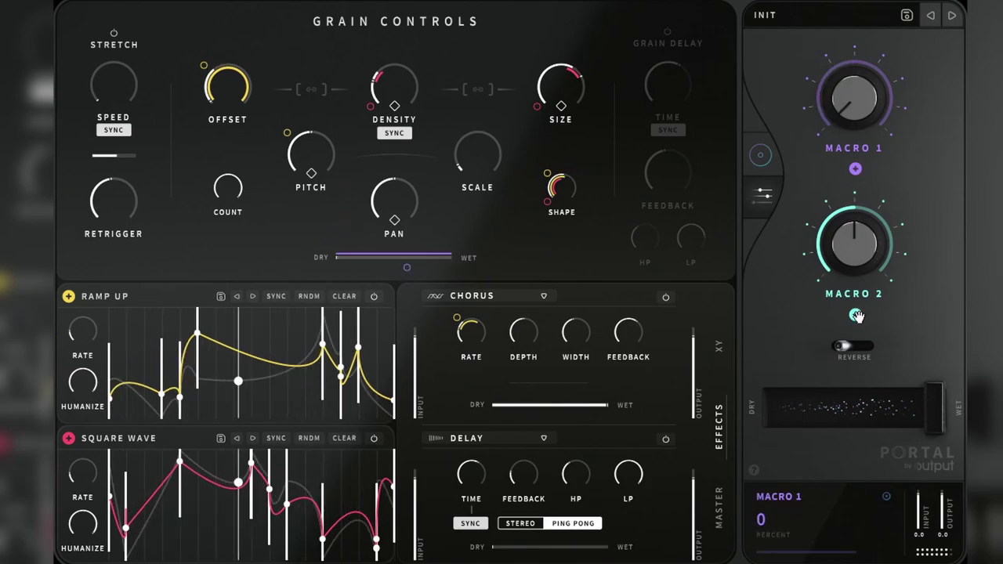
drag(856, 316, 609, 406)
drag(854, 250, 854, 104)
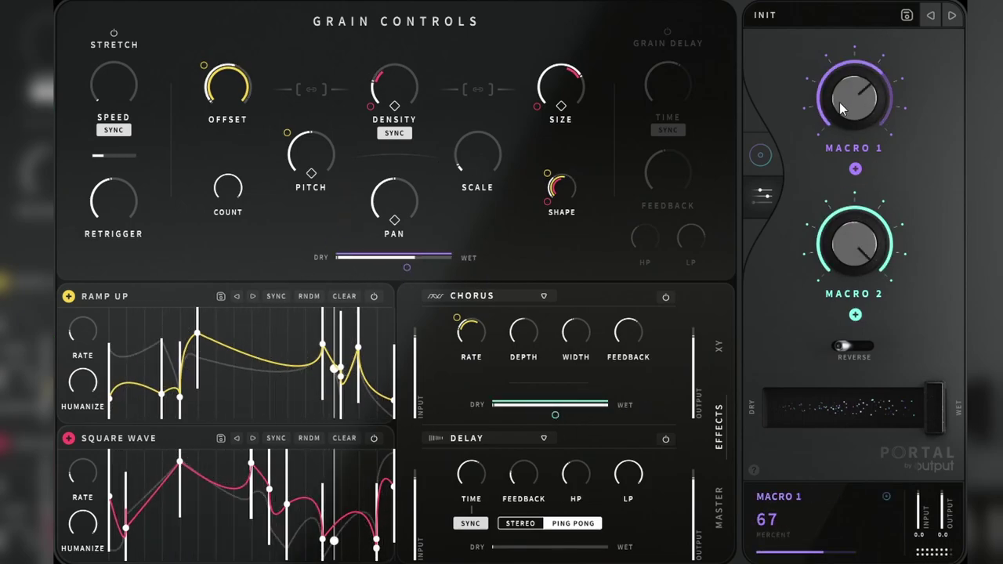
drag(845, 257, 845, 398)
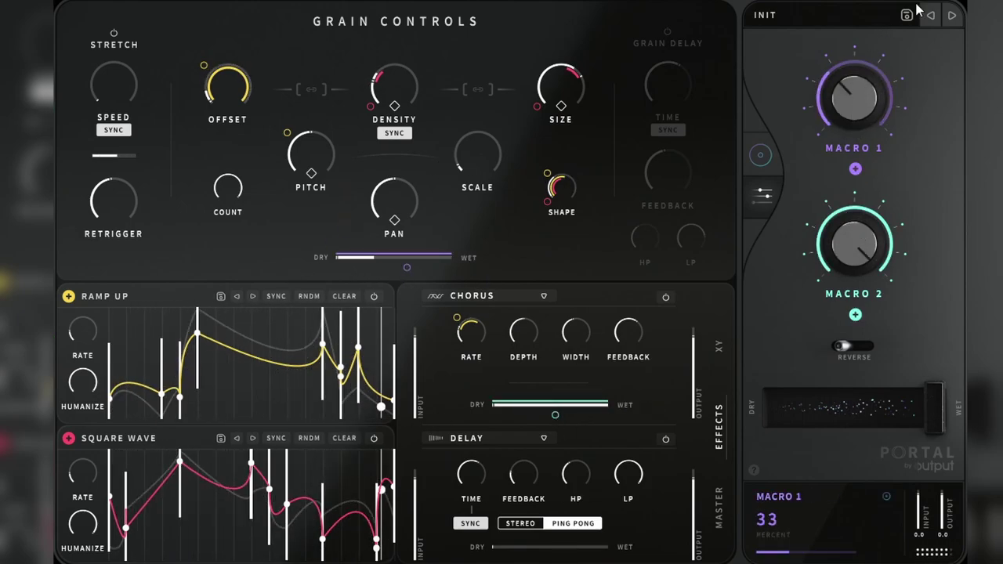
- Replace the Delay effect with Reverb, adjust its size and set its dry/wet mix to 33 percent
drag(494, 547, 550, 549)
click(543, 439)
click(544, 464)
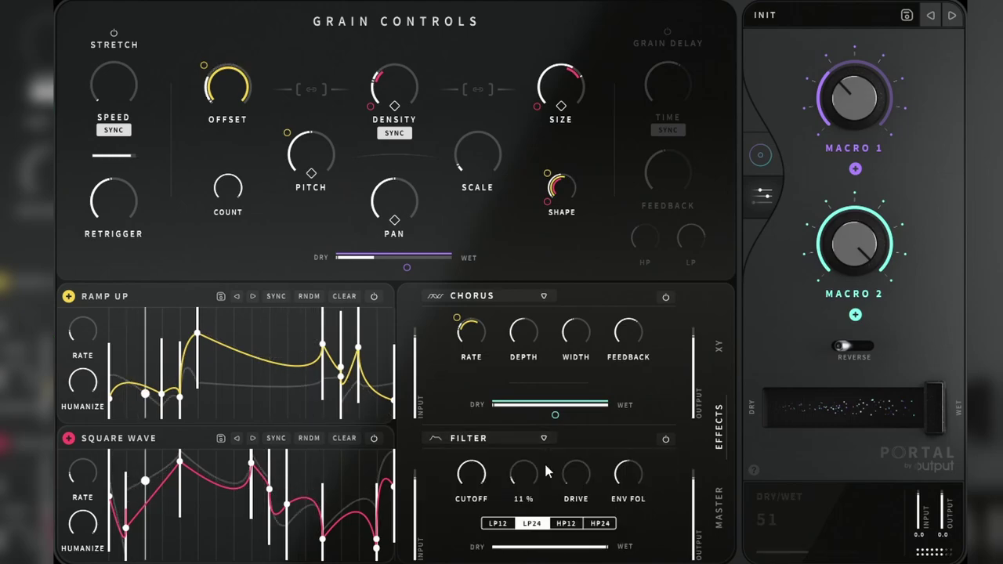
click(543, 439)
click(545, 493)
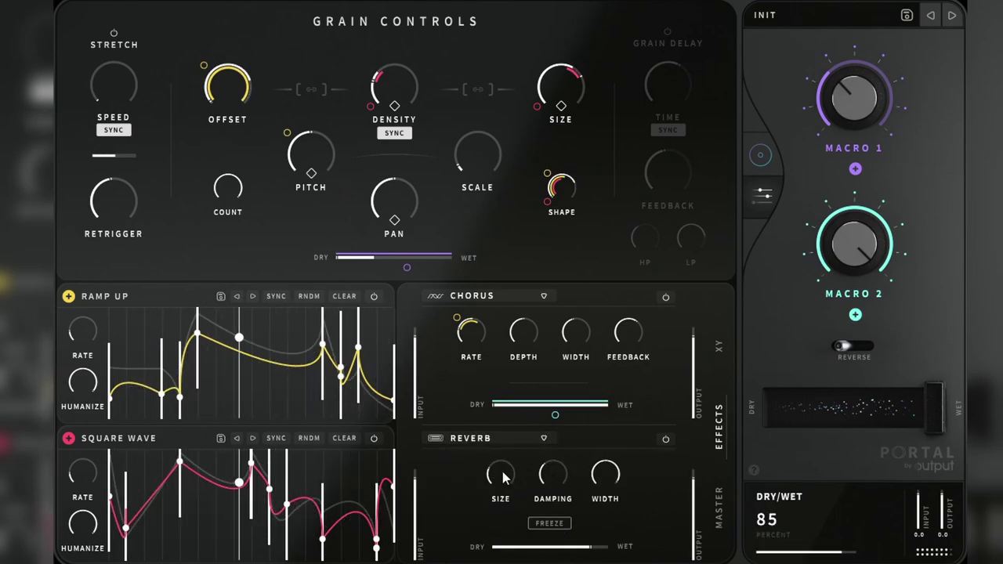
drag(504, 476, 502, 521)
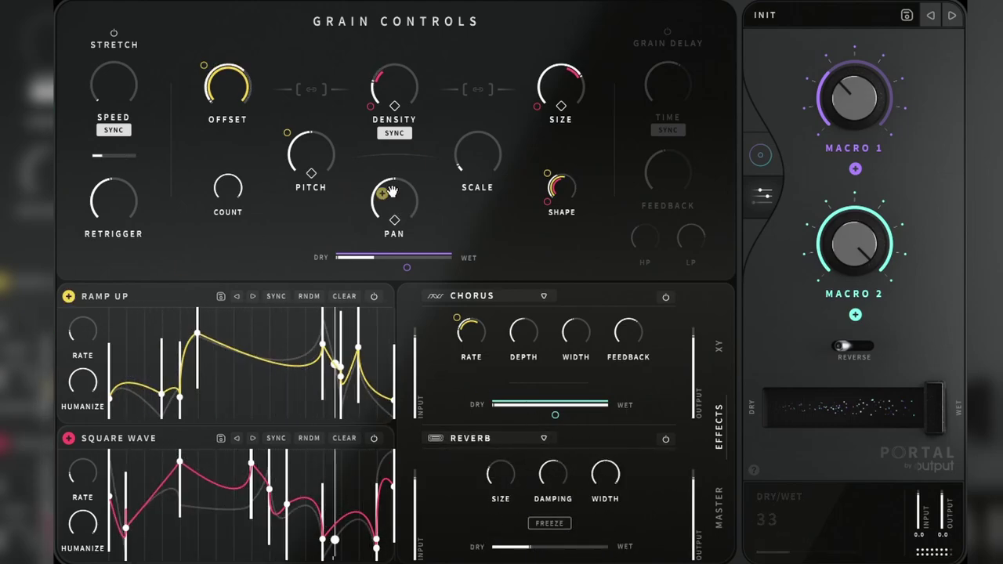
- Modulate the grain pan with both Ramp Up and Square Wave, and readjust Macro 1 to 27 percent
drag(391, 191, 369, 258)
drag(859, 96, 888, 22)
drag(862, 227, 869, 192)
drag(859, 90, 893, 230)
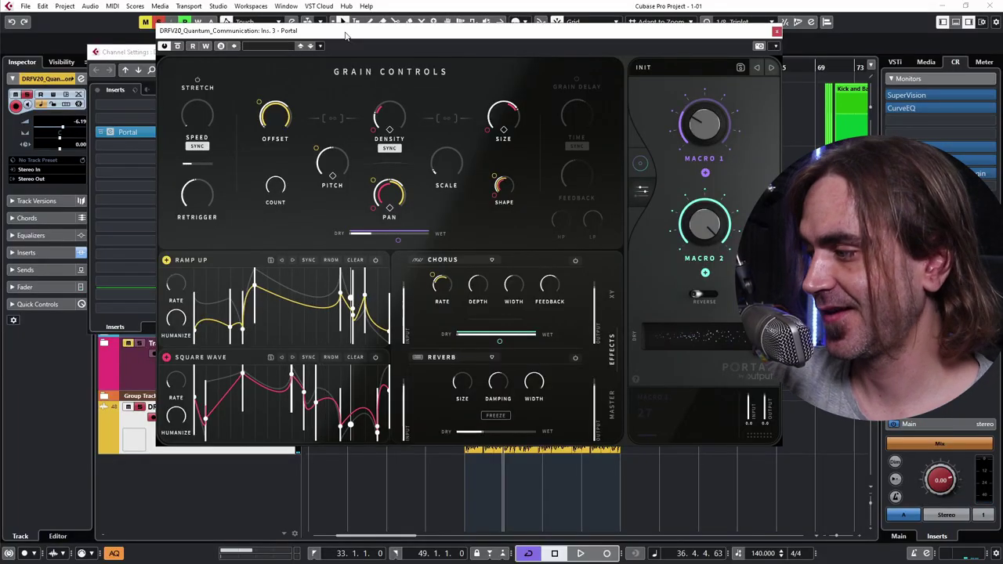
- Close the Portal and channel settings windows, and switch the Quantum Communication track from solo to mute
click(775, 31)
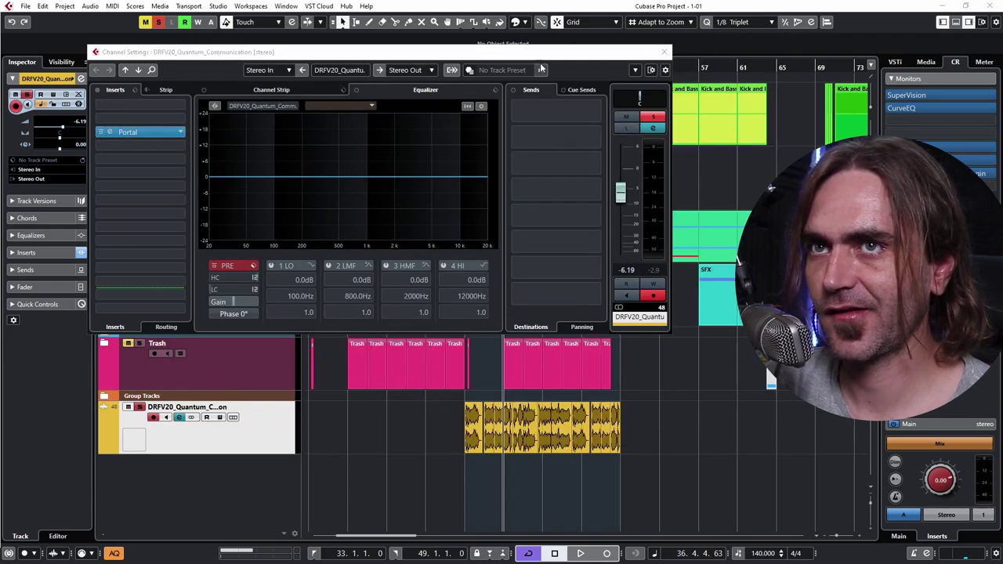
click(179, 417)
click(140, 407)
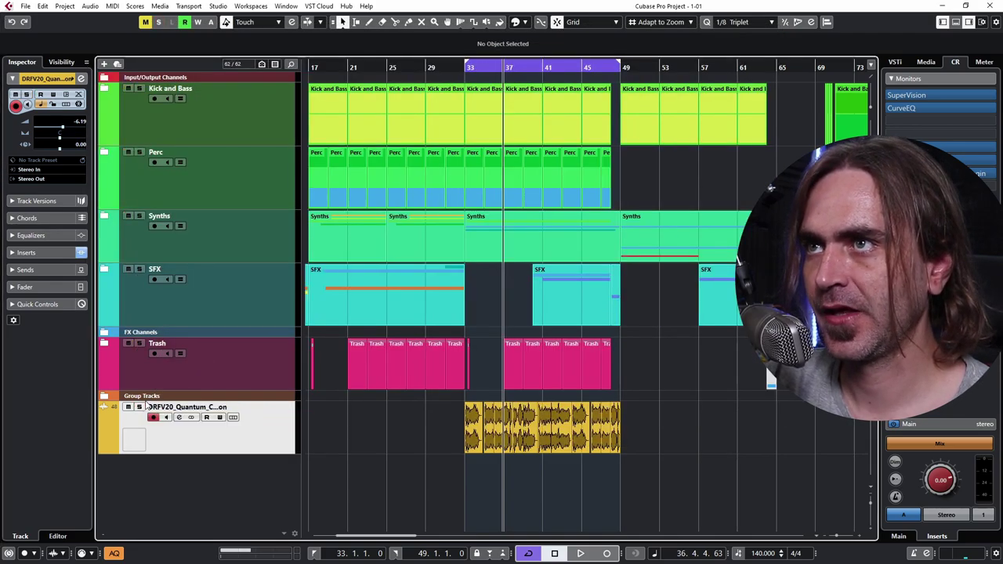
- Add one instrument track loaded with Vital after the Trash folder, routed to Stereo Out
click(268, 358)
right_click(245, 472)
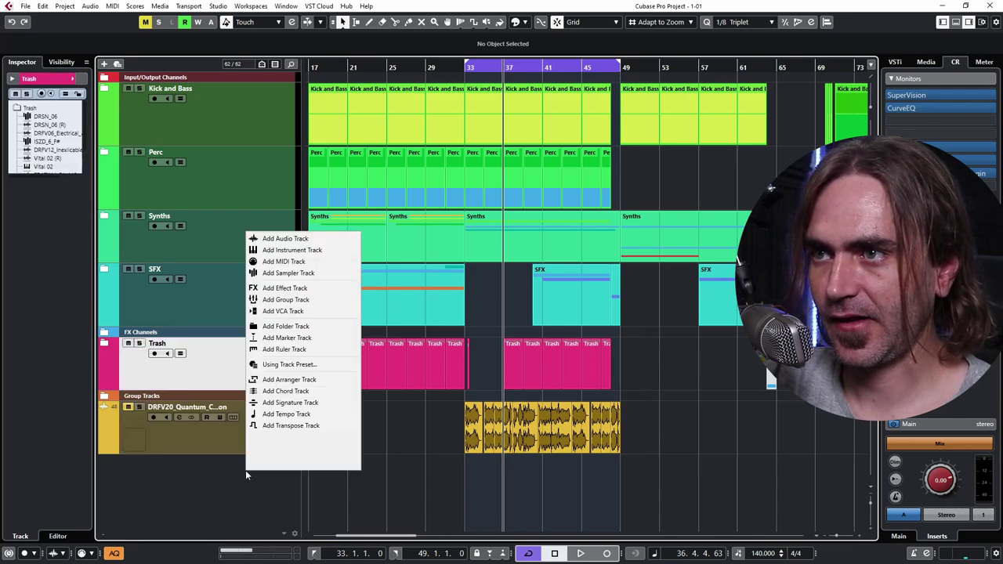
click(284, 250)
click(426, 264)
text(vi)
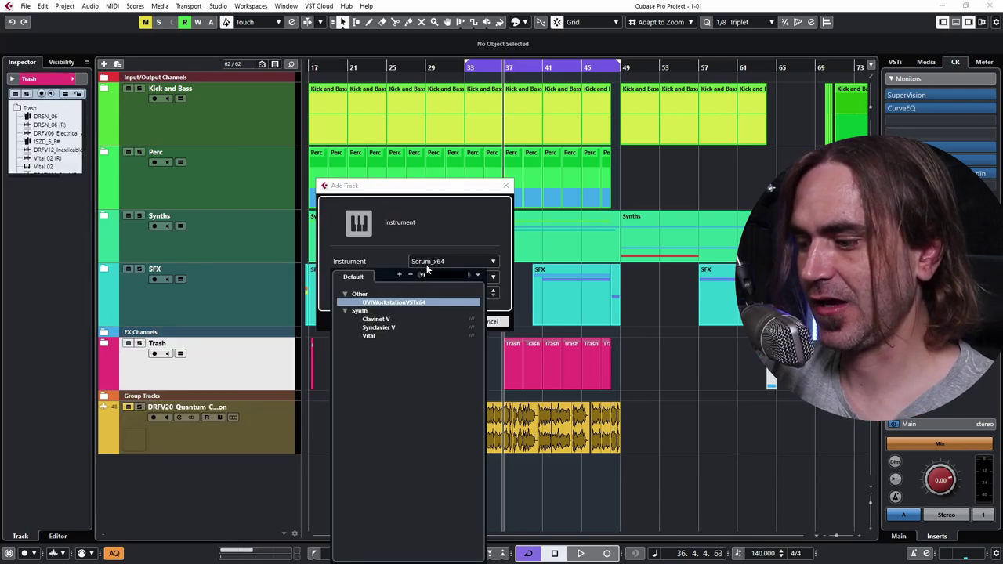
text(t)
key(Return)
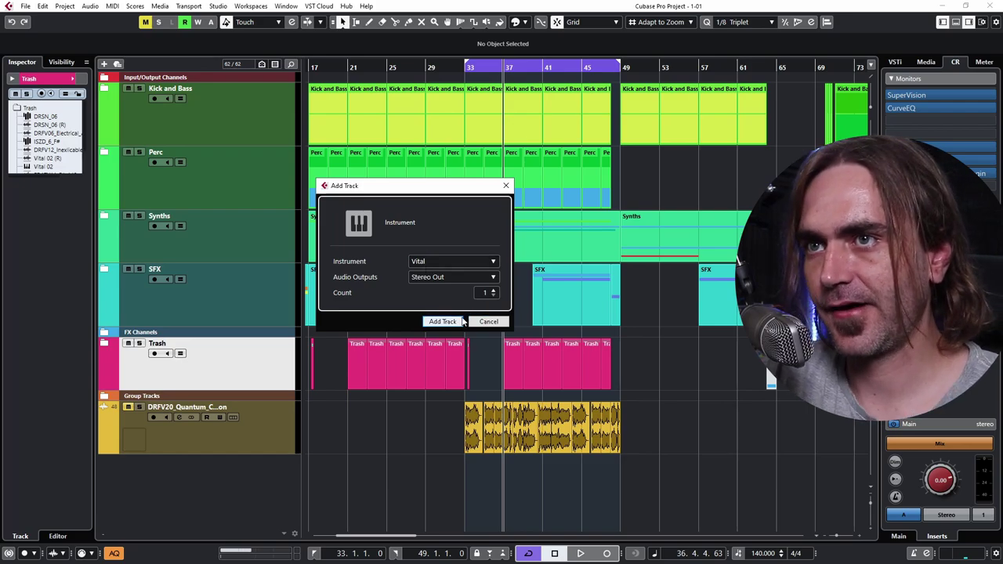
click(460, 322)
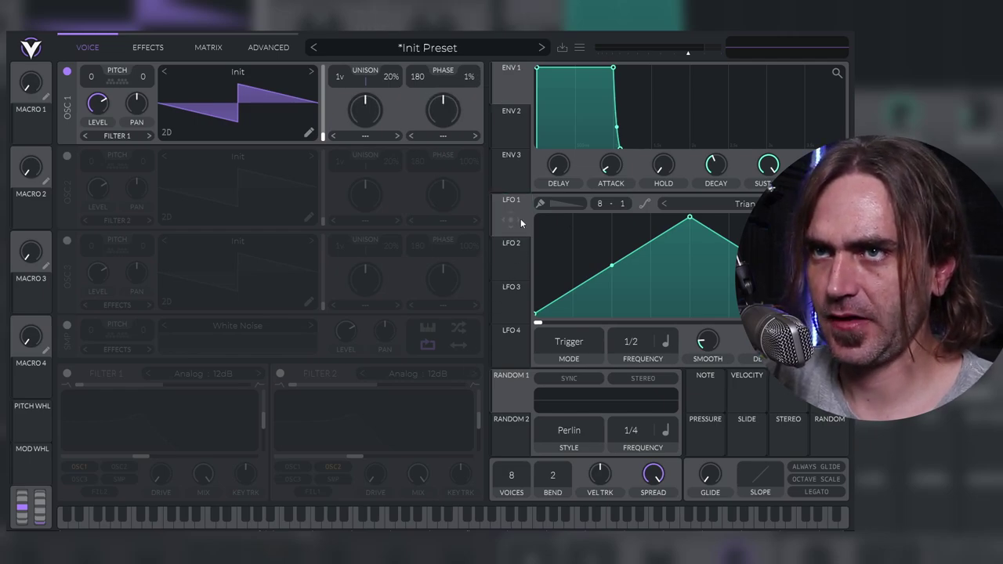
- Modulate oscillator 1's pitch with LFO 1 by 48 and reshape the LFO into a ramp that falls to zero partway
drag(511, 221, 202, 210)
drag(103, 84, 97, 99)
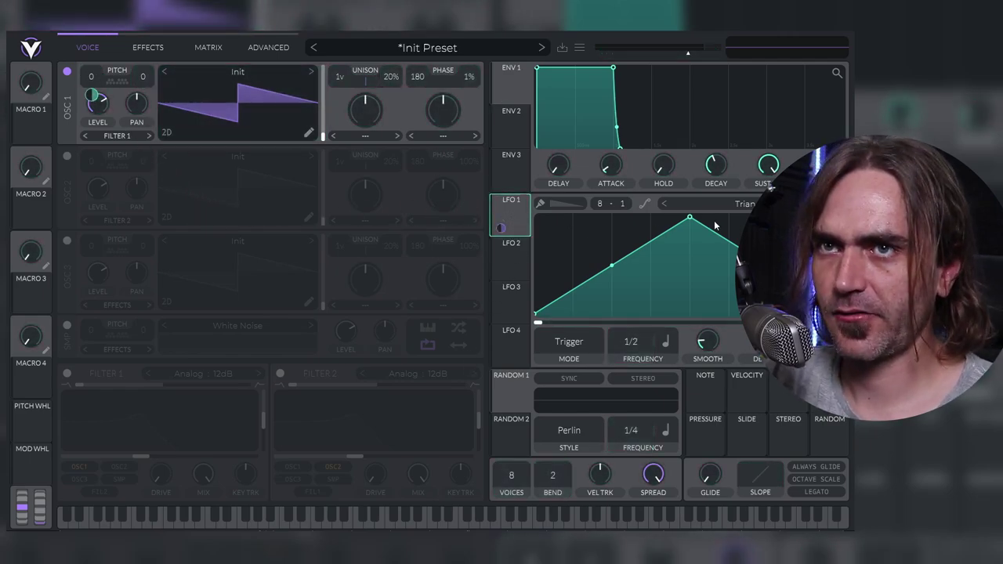
drag(669, 210, 535, 216)
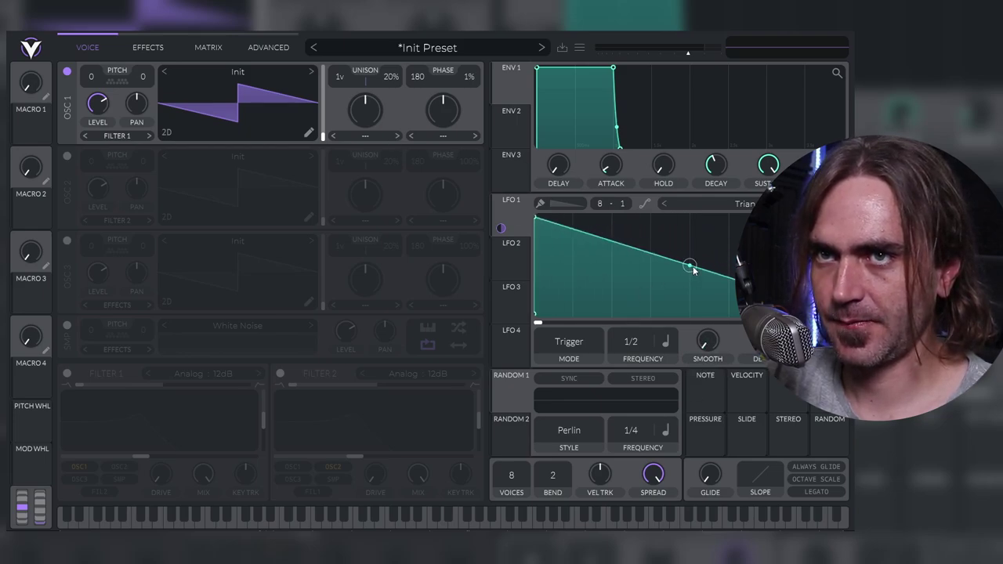
double_click(660, 258)
drag(660, 258, 675, 346)
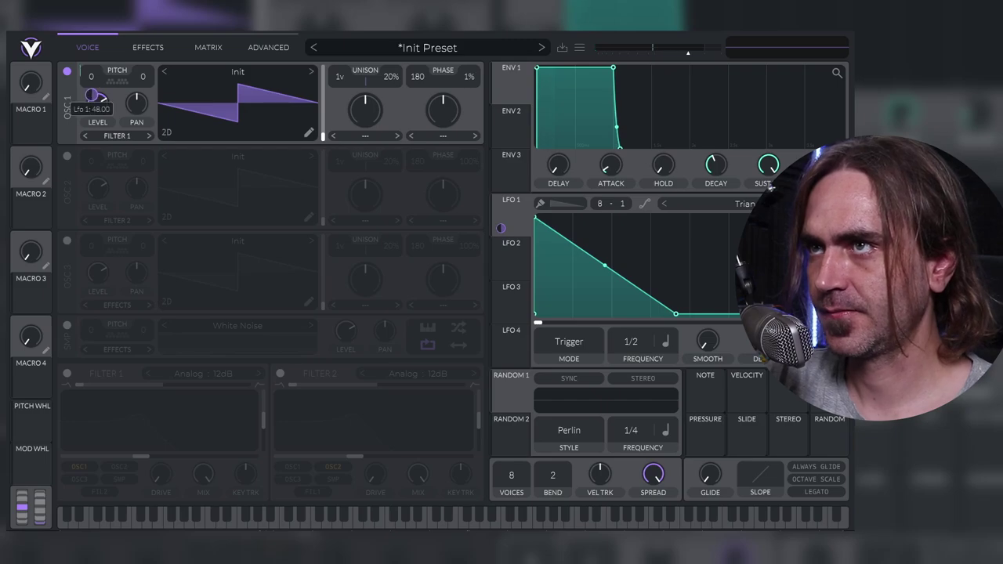
- Set oscillator 1's spectral morph to Phase Disperse and turn its amount down low
click(363, 138)
click(388, 293)
drag(364, 114, 357, 149)
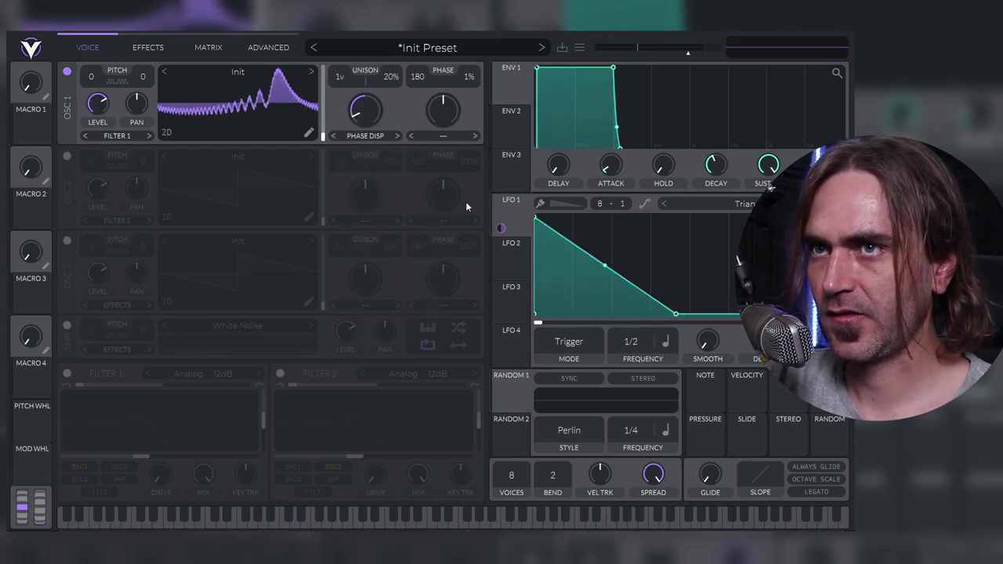
- Try Bend as oscillator 1's wave morph, then switch it to Sync with LFO 1 modulation
click(443, 136)
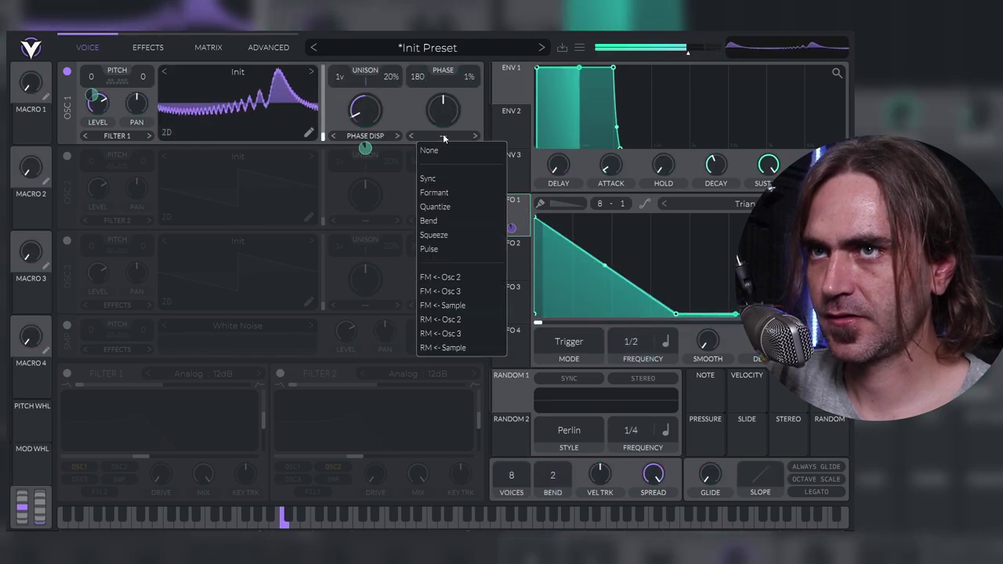
click(443, 221)
drag(442, 109, 451, 147)
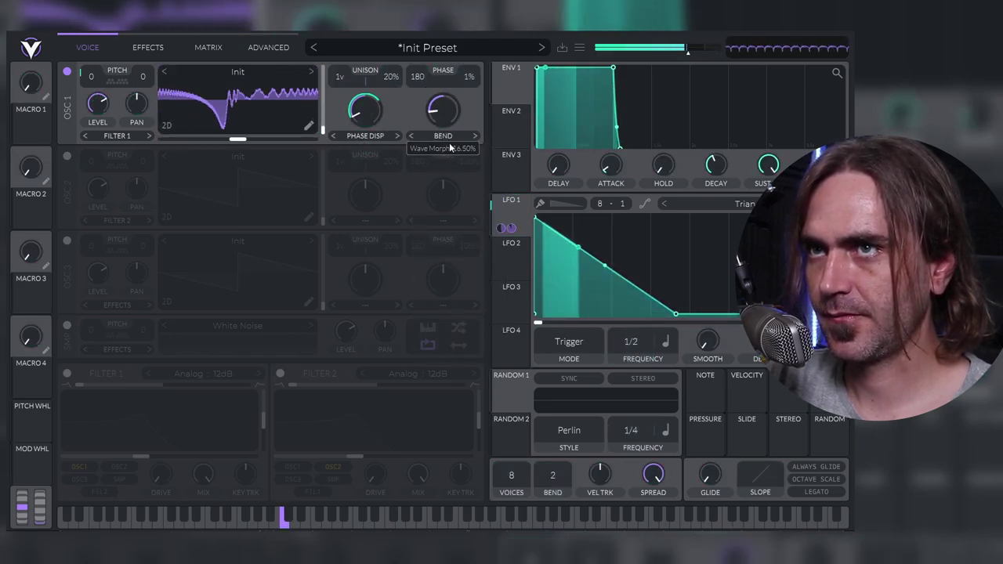
drag(237, 140, 159, 142)
drag(447, 109, 450, 143)
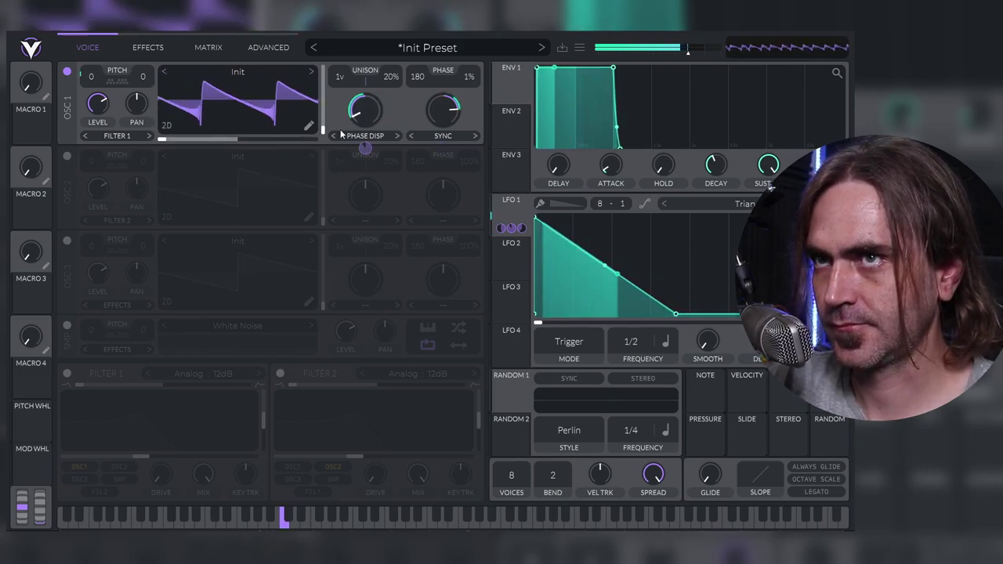
- Resynthesize the preset into oscillator 2's wavetable, turn oscillator 1 off and turn oscillator 2 on
right_click(221, 213)
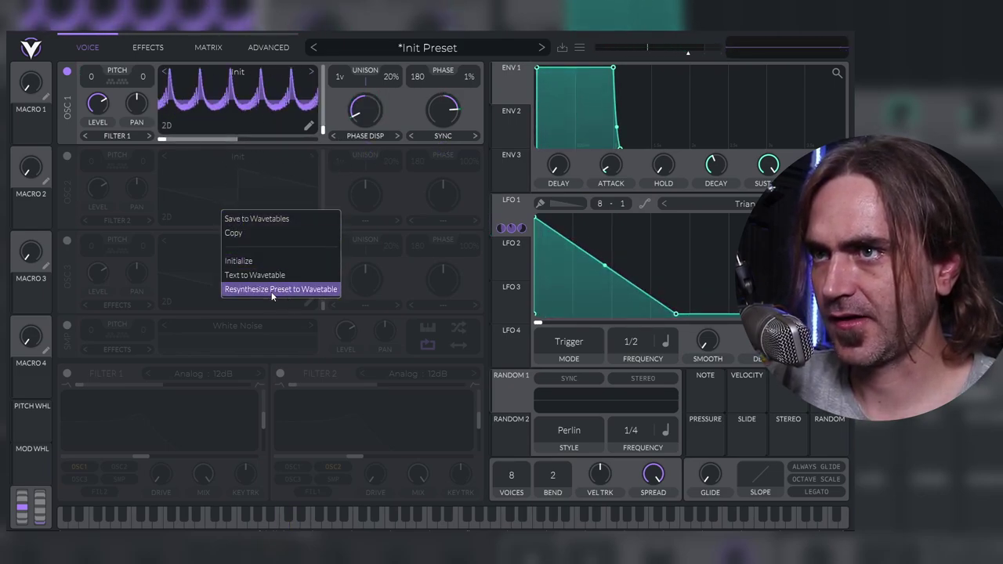
click(272, 292)
click(67, 71)
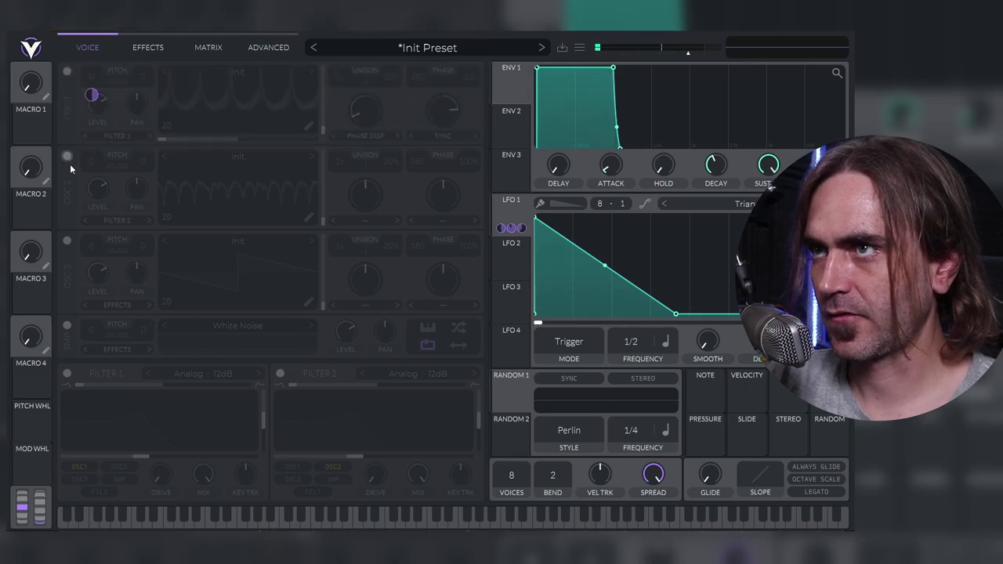
click(68, 157)
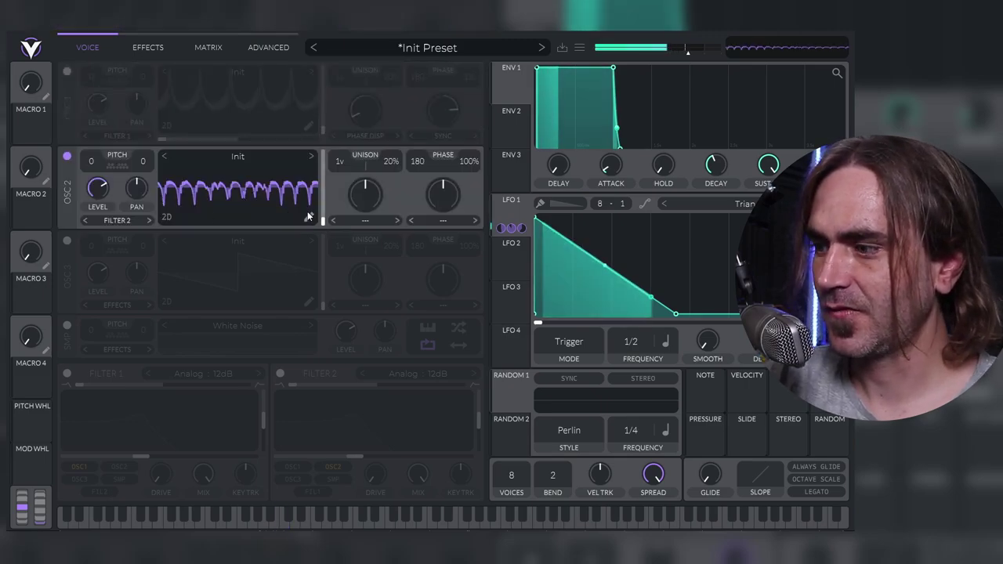
- Transpose oscillator 2 to -24, raise its level and return its wavetable position to the start
drag(92, 163, 93, 205)
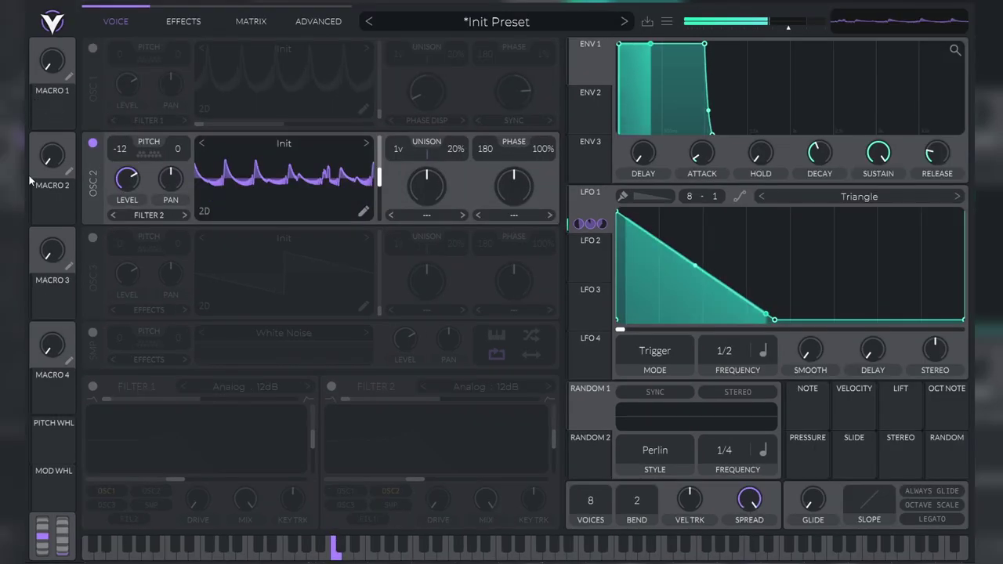
drag(138, 184, 114, 220)
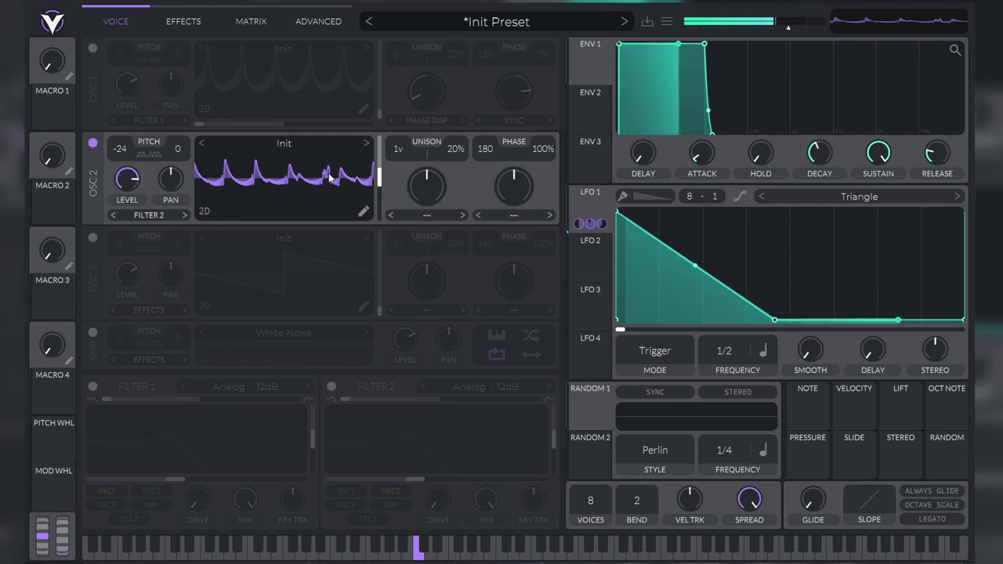
drag(378, 178, 390, 220)
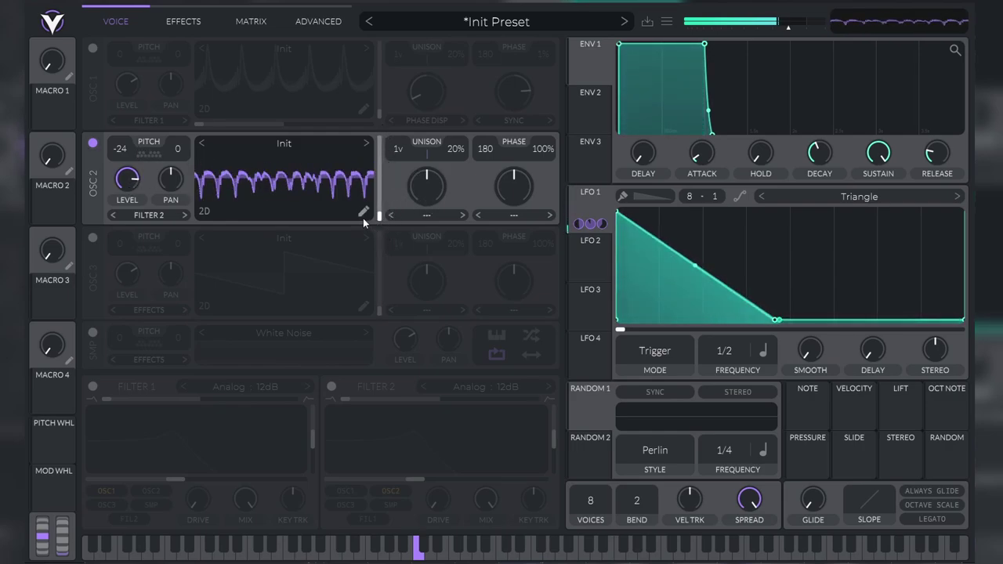
- Modulate the Resynthesize wavetable's position with Random 1 in Sample & Hold style at 1/16, and try a Bend wave morph
click(363, 213)
click(162, 263)
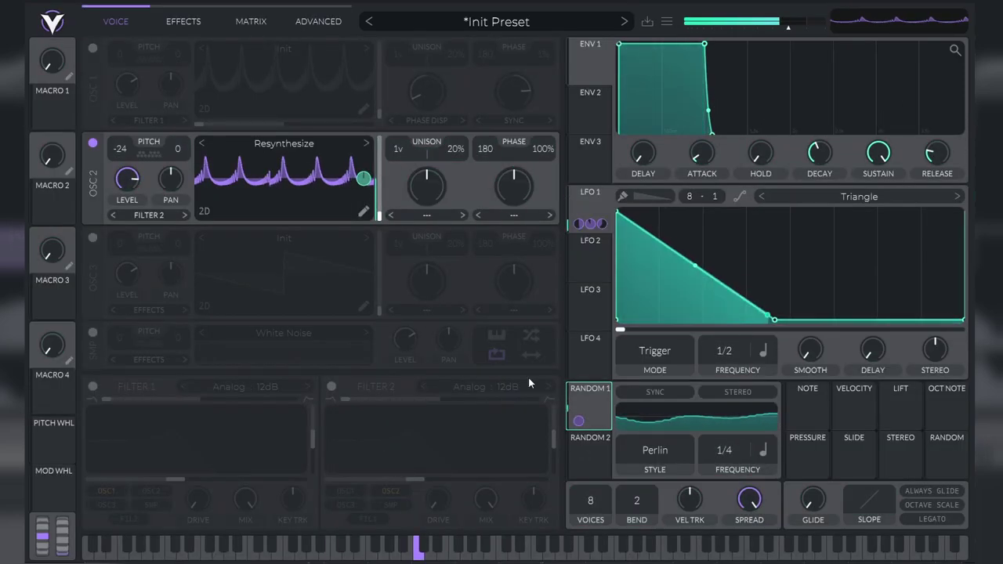
click(514, 215)
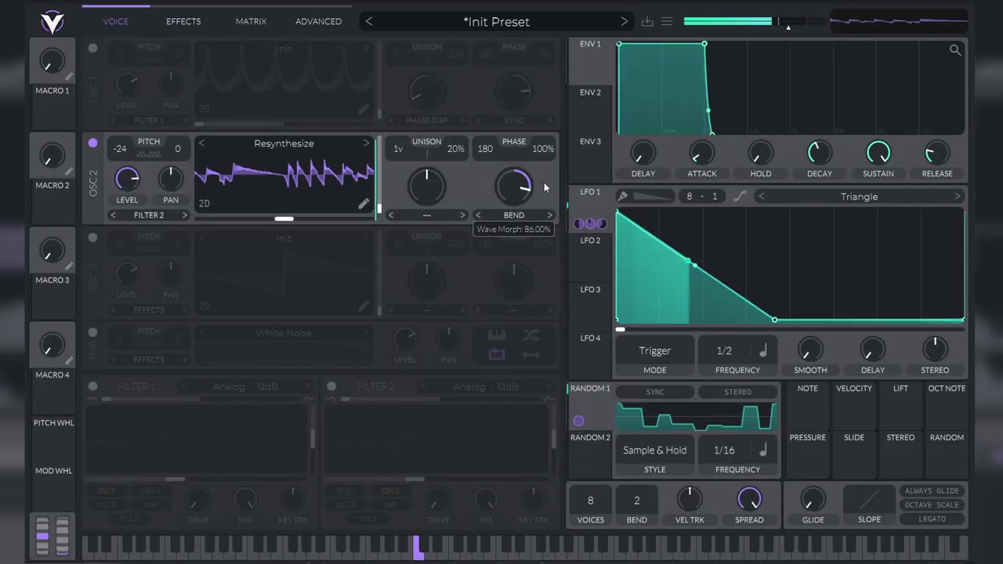
drag(544, 186, 517, 196)
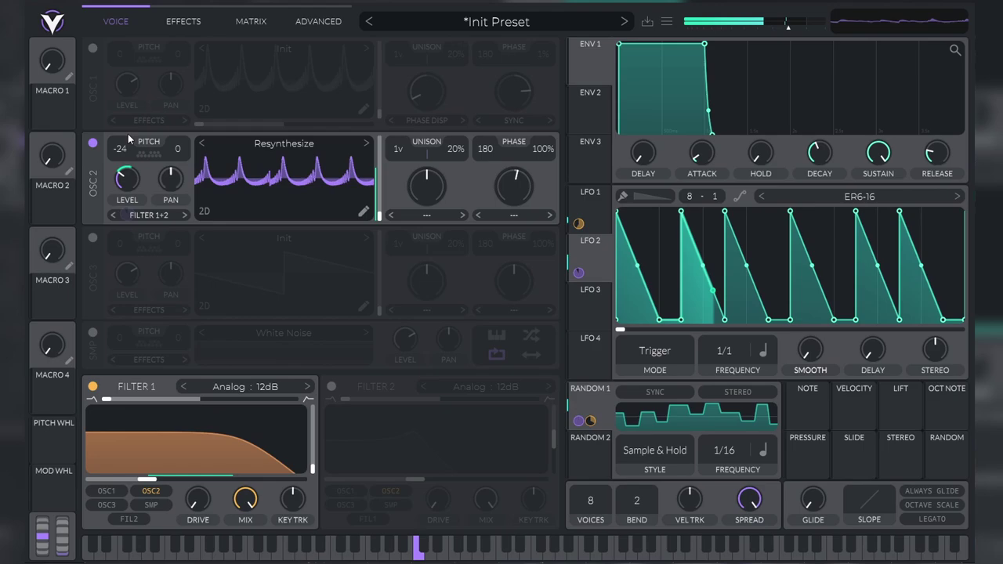
- Enable the Reverb effect alongside Chorus in the synth's effects chain
click(183, 21)
click(93, 489)
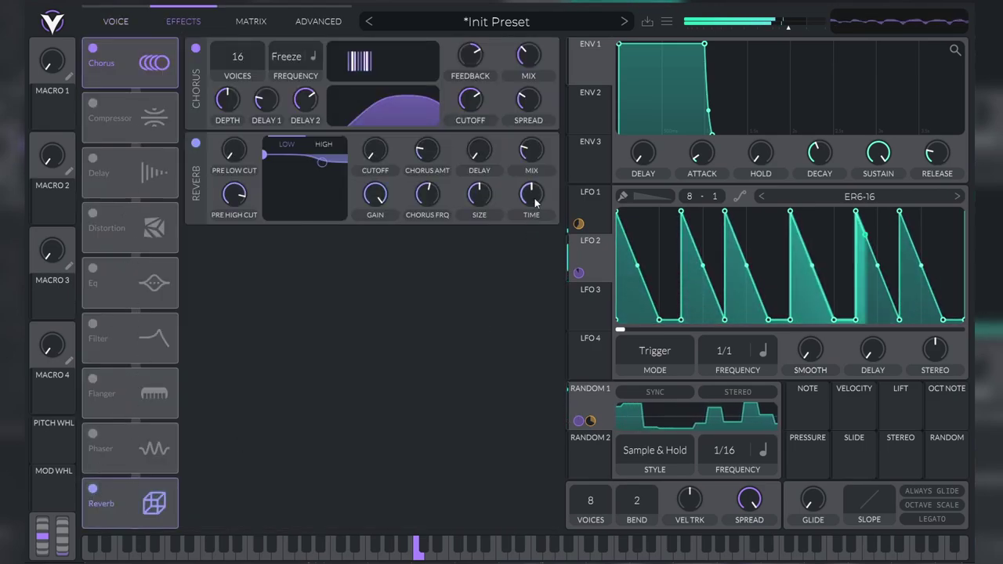
- Shorten the Reverb's time, raise its low-band cutoff and reduce its low-band gain in the synth's effects chain
drag(523, 183, 526, 146)
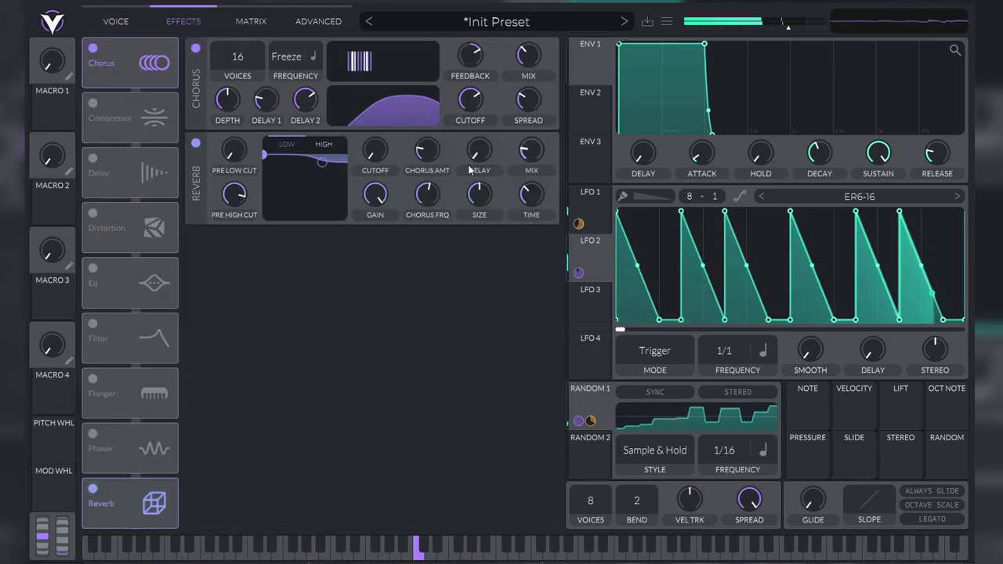
drag(379, 159, 395, 88)
drag(378, 196, 338, 344)
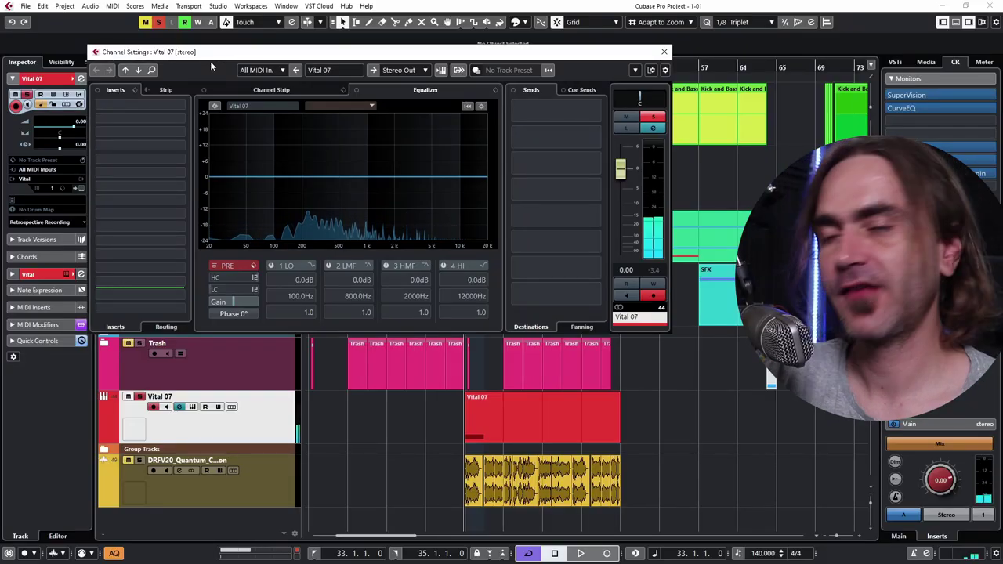
- Insert the Portal effect on the Vital 07 channel in Cubase
click(150, 113)
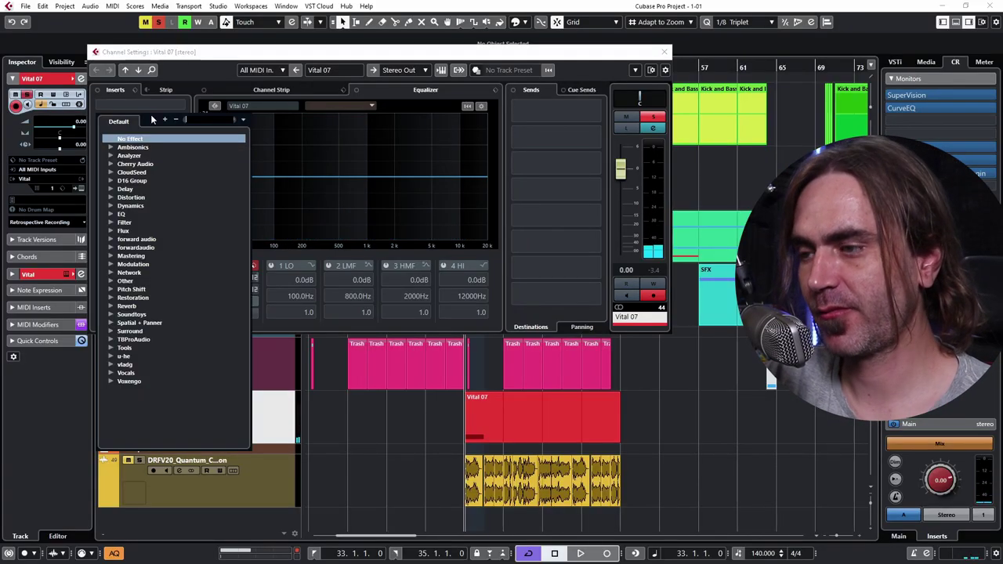
text(portal)
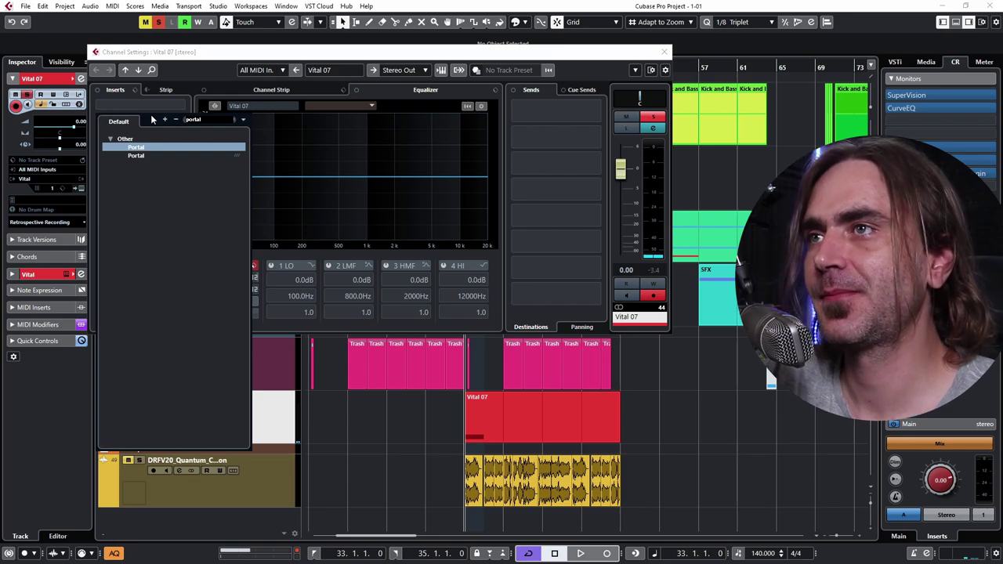
click(123, 157)
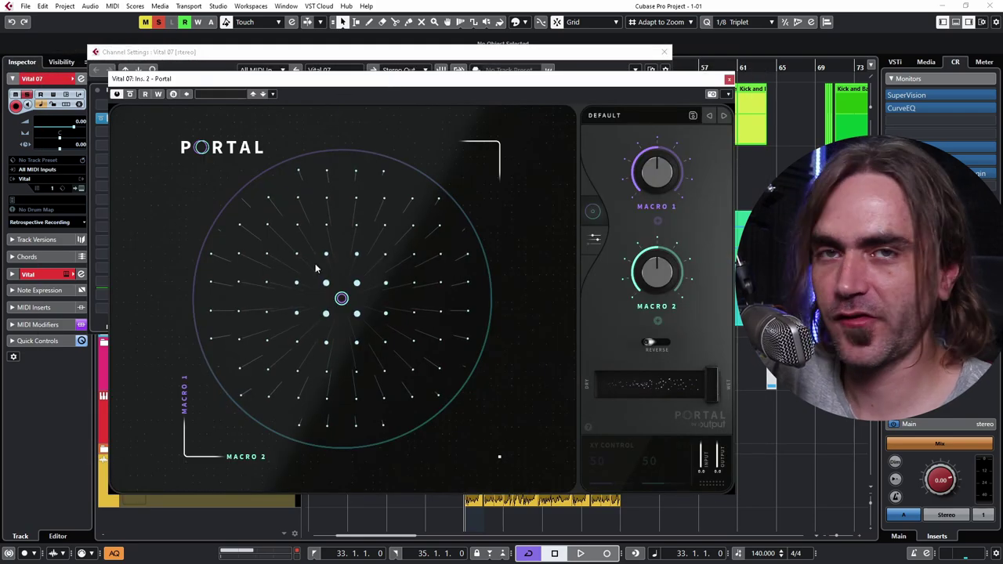
- Show Portal's grain controls, randomize the Mod 1 curve and modulate grain Pitch with it at a depth of +100
click(594, 240)
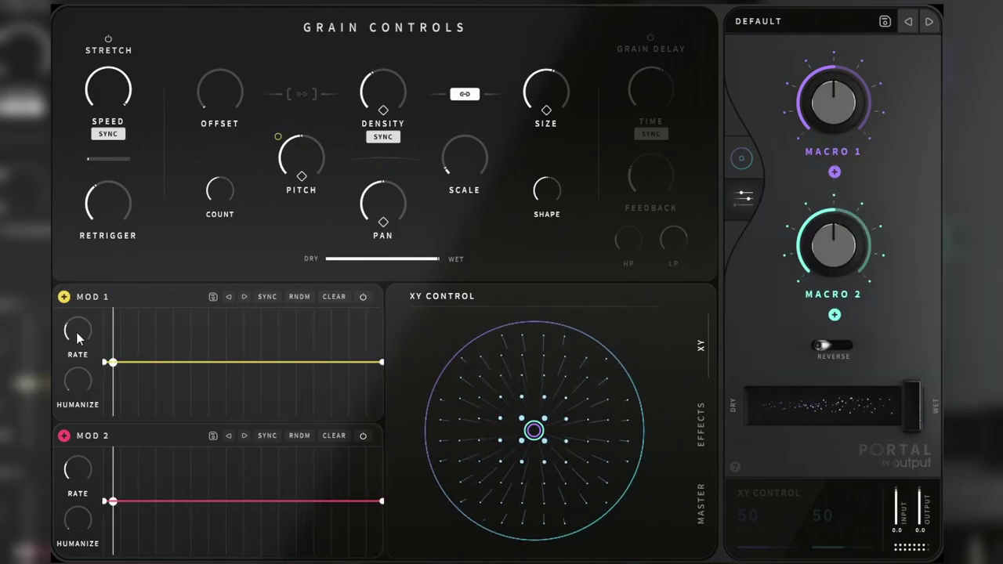
click(299, 297)
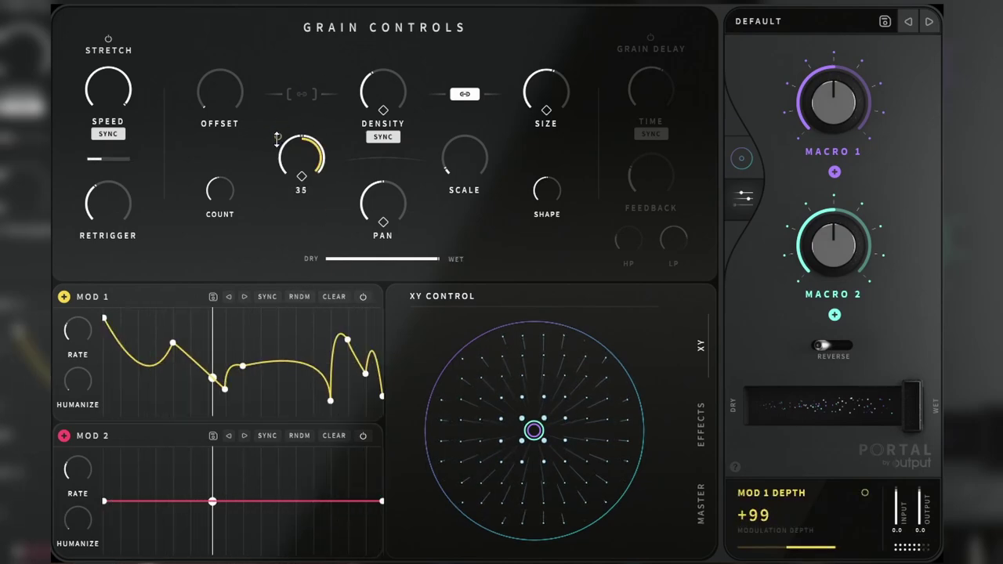
drag(253, 185, 250, 198)
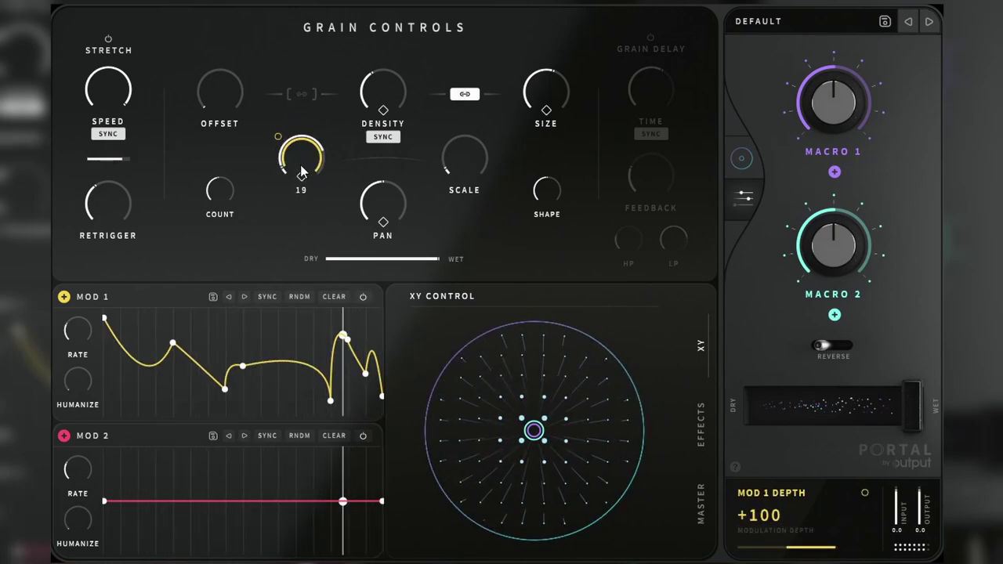
- Set Retrigger to 1/16 T with Mod 2 at -100, and modulate the stretch Speed with Mod 1 at +89
drag(84, 193, 129, 124)
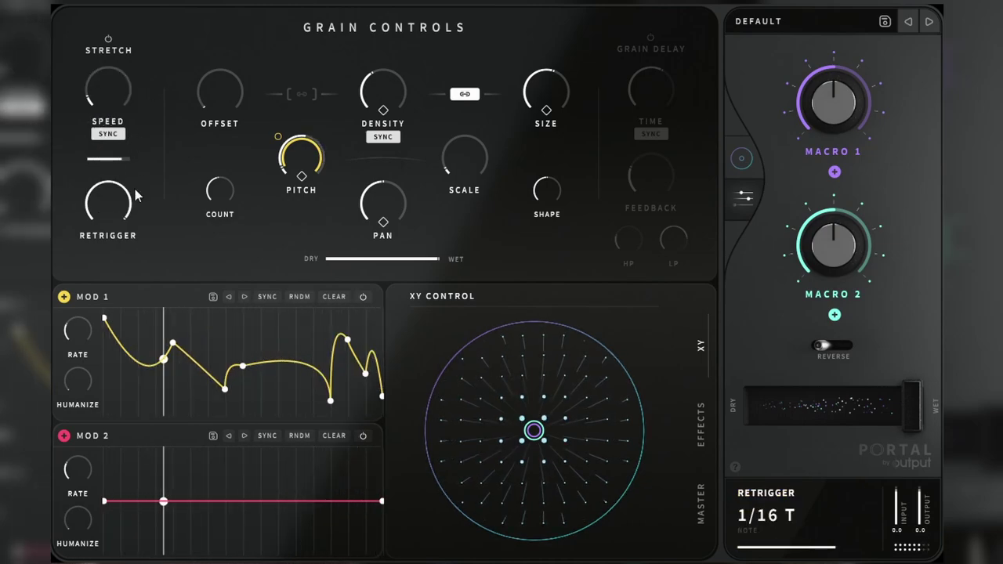
drag(150, 211, 69, 316)
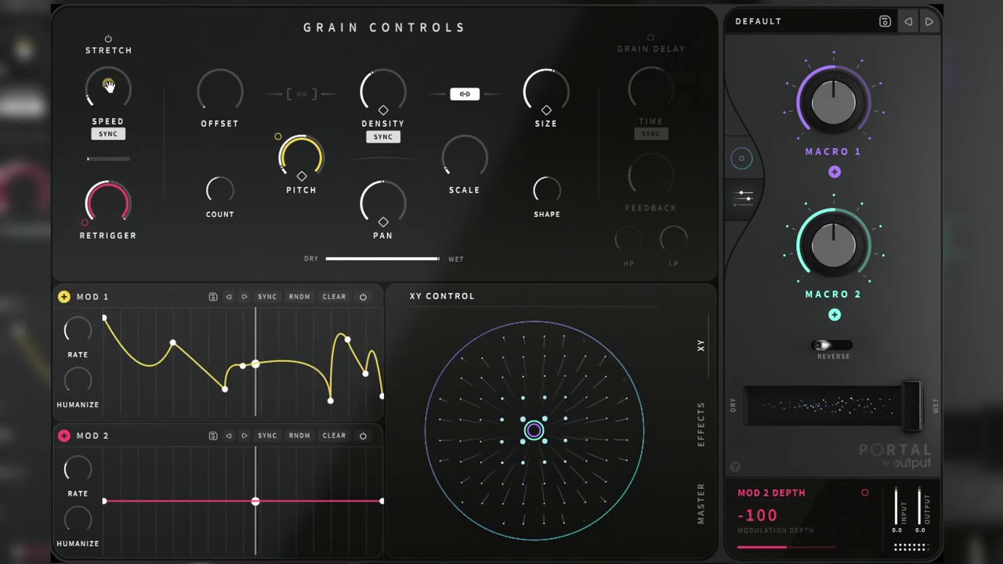
drag(87, 67, 112, 10)
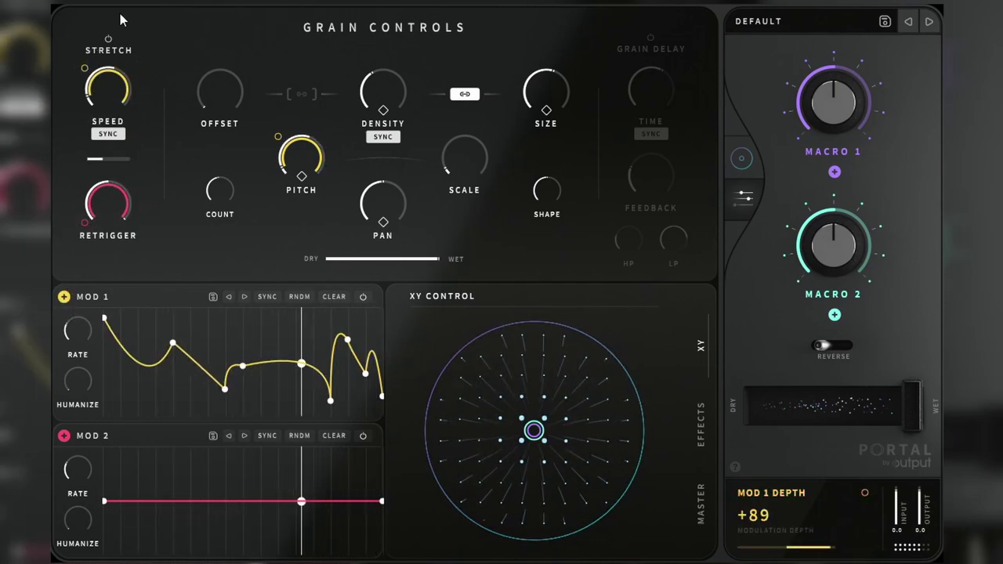
- Randomize the Mod 2 curve until it has many points, and raise Humanize to maximum on both modulators
click(302, 437)
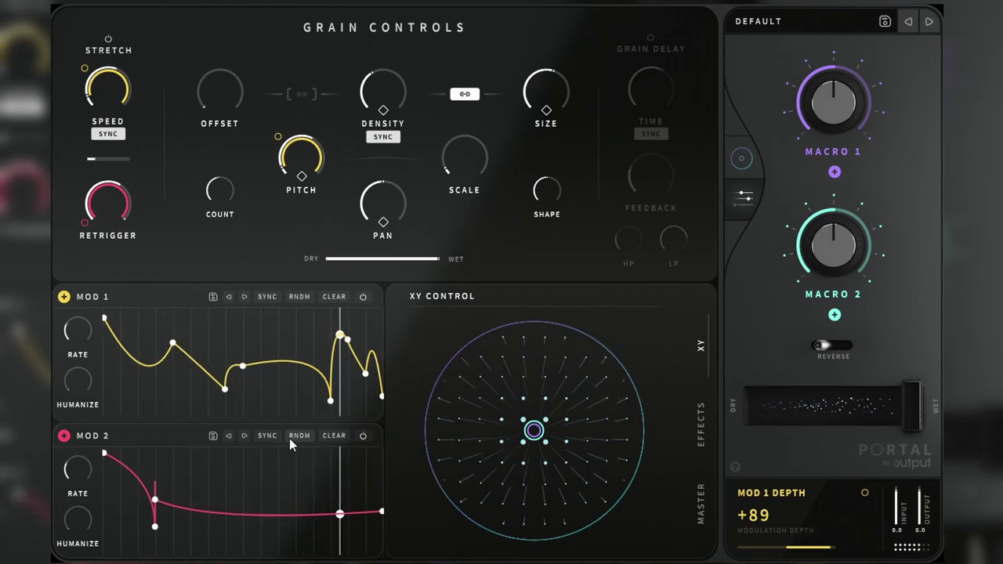
click(300, 437)
click(300, 437)
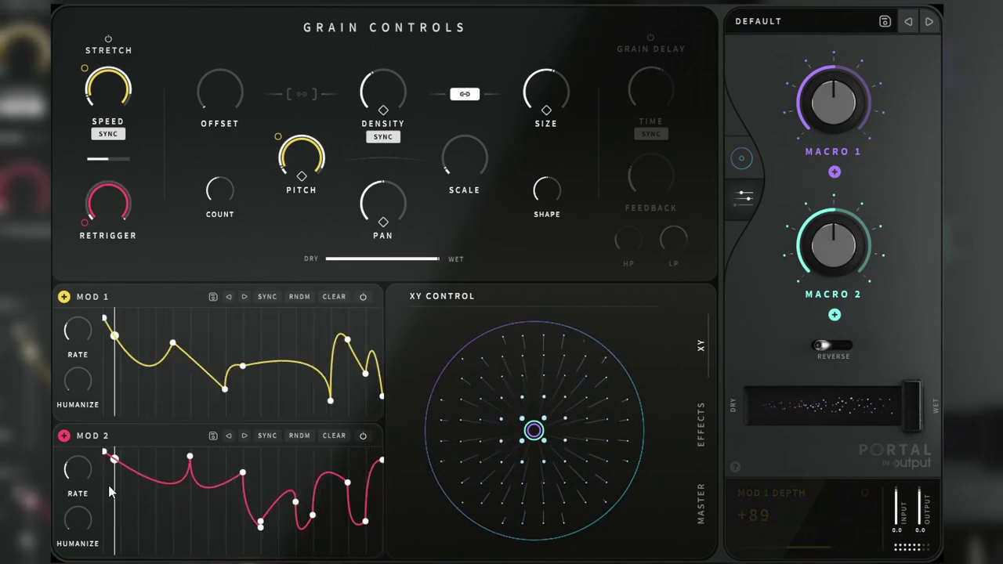
drag(77, 381, 77, 314)
drag(78, 519, 79, 470)
- Lower the grain Density, raise Offset, Count and Scale, and set Shape to 100 percent
drag(383, 91, 423, 38)
drag(220, 91, 220, 63)
drag(220, 191, 220, 126)
drag(465, 159, 471, 133)
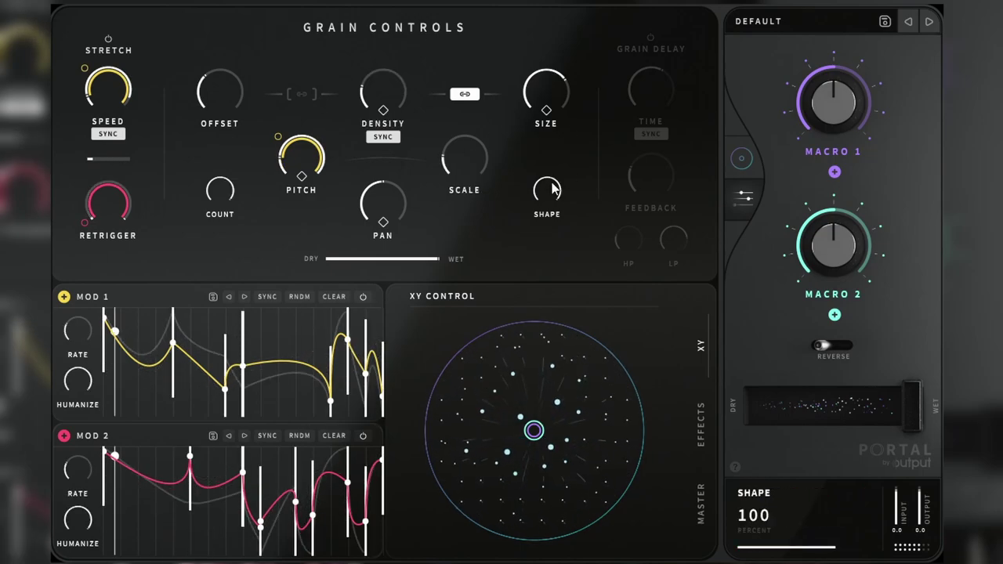
- Try an unsynced 20.5 ms Grain Delay with Mod 1 on its time and high feedback, switch it off, and compare with Stretch bypassed
click(651, 37)
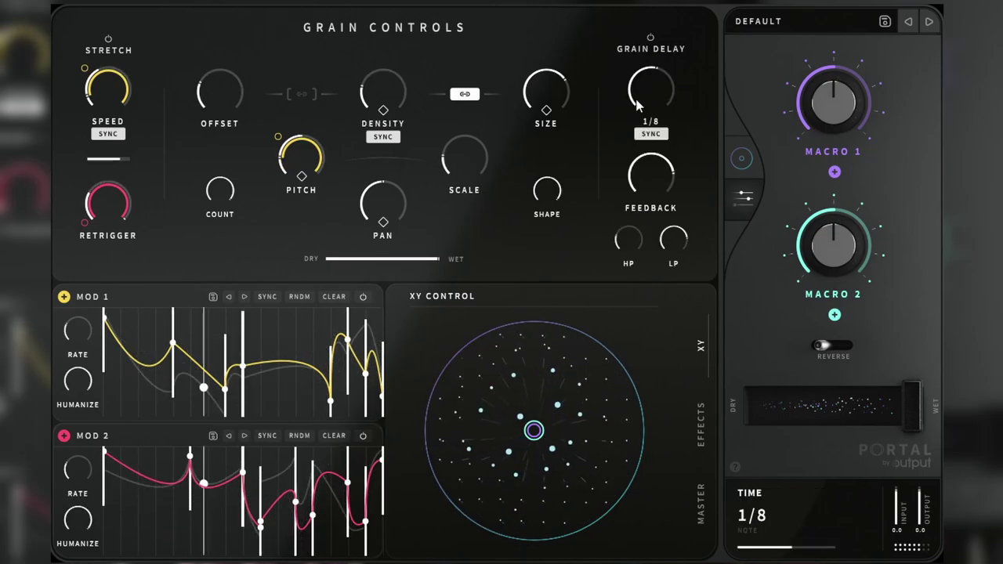
click(651, 134)
drag(64, 297, 651, 92)
drag(651, 176, 651, 149)
drag(650, 85, 650, 148)
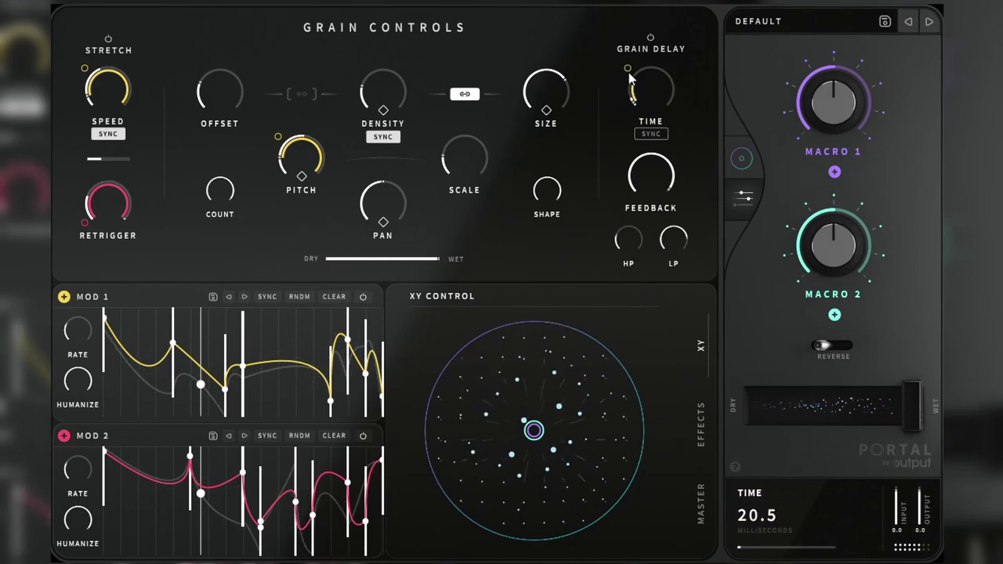
click(651, 37)
click(108, 38)
click(108, 37)
- Raise the grain Pitch and Density, set Offset to 5.95 ms, and unlink Density from Size
mouse_move(428, 242)
mouse_down()
mouse_move(274, 234)
mouse_move(442, 242)
mouse_up()
drag(304, 157, 382, 65)
drag(383, 102, 385, 87)
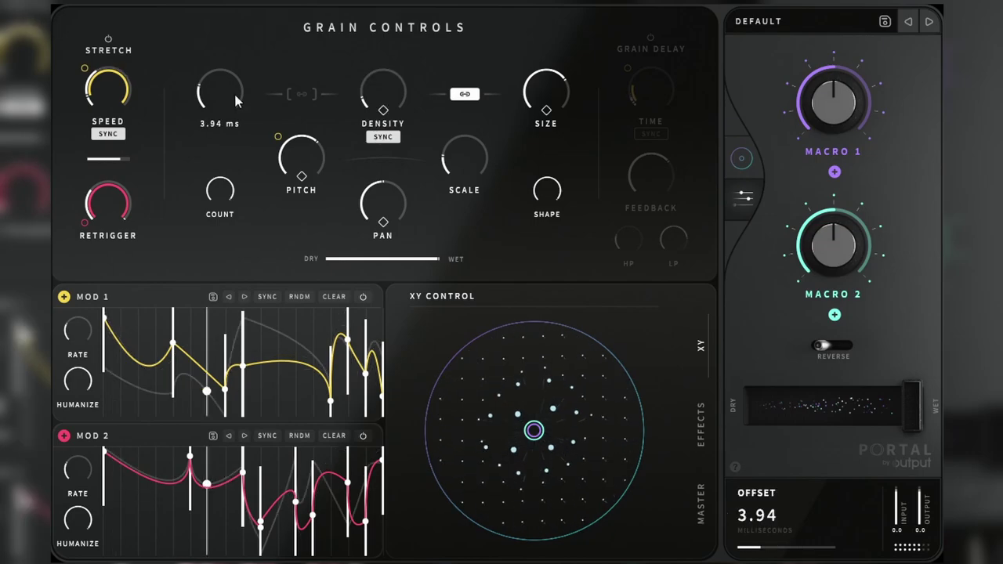
drag(234, 91, 269, 32)
mouse_move(300, 156)
mouse_down()
mouse_move(257, 191)
mouse_move(342, 92)
mouse_move(326, 130)
mouse_move(305, 139)
mouse_up()
click(465, 94)
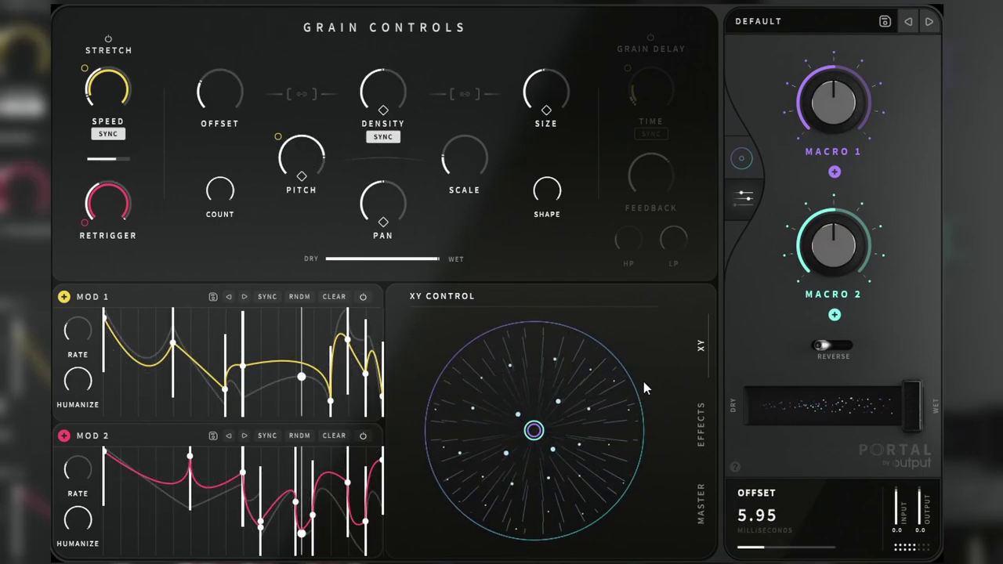
- Replace the Bit Reducer in Portal's first effect slot with a Phaser and turn it on
click(700, 423)
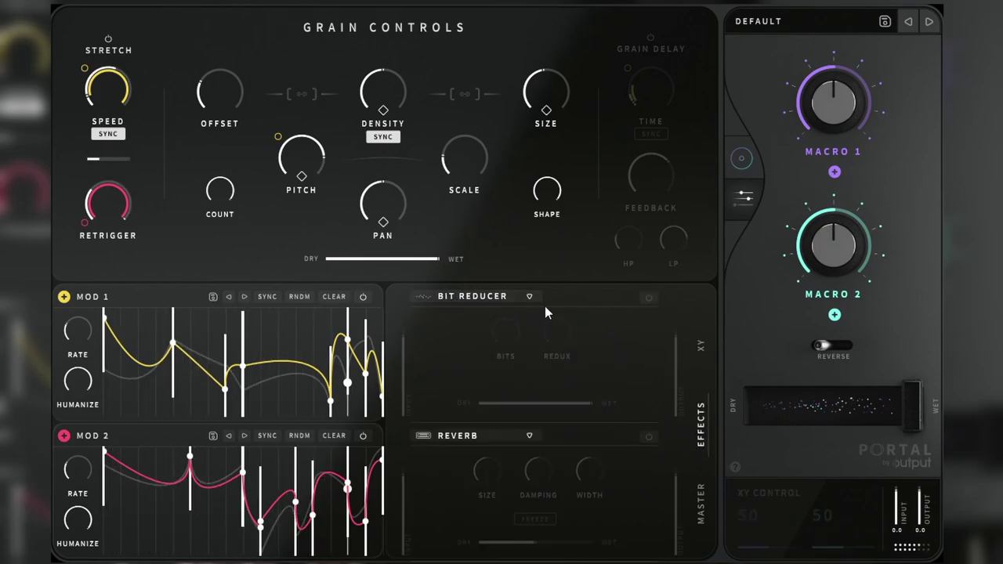
click(476, 296)
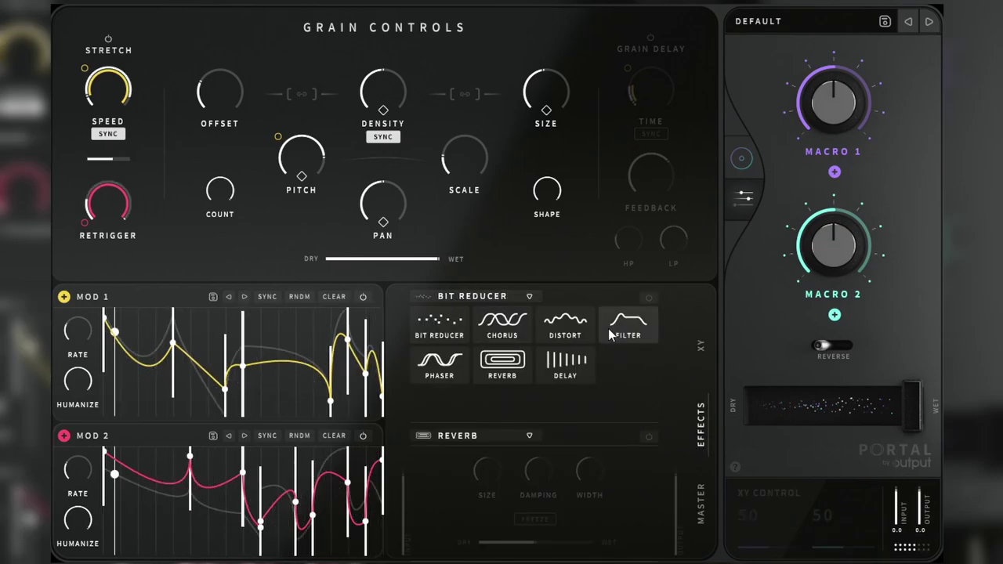
click(440, 364)
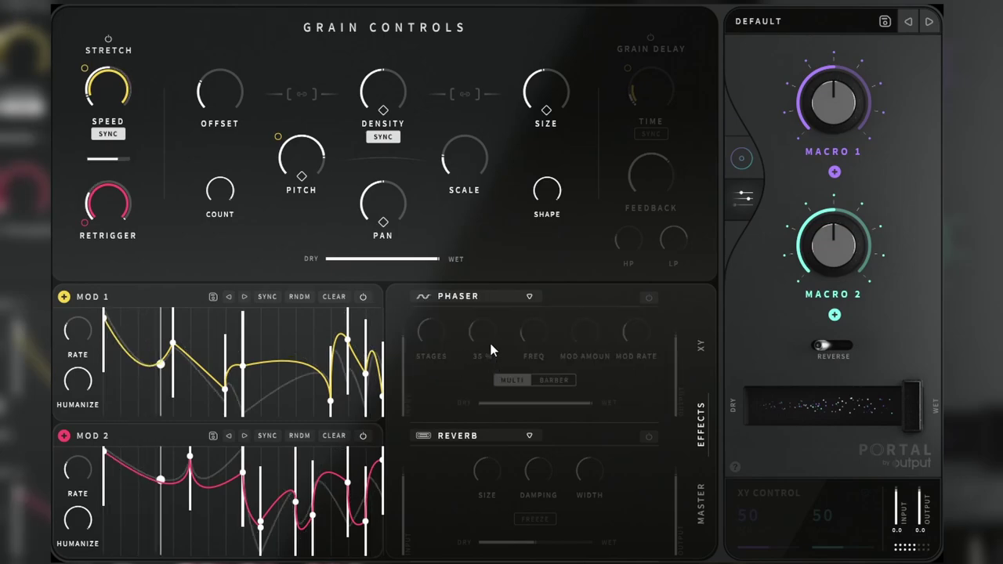
click(651, 298)
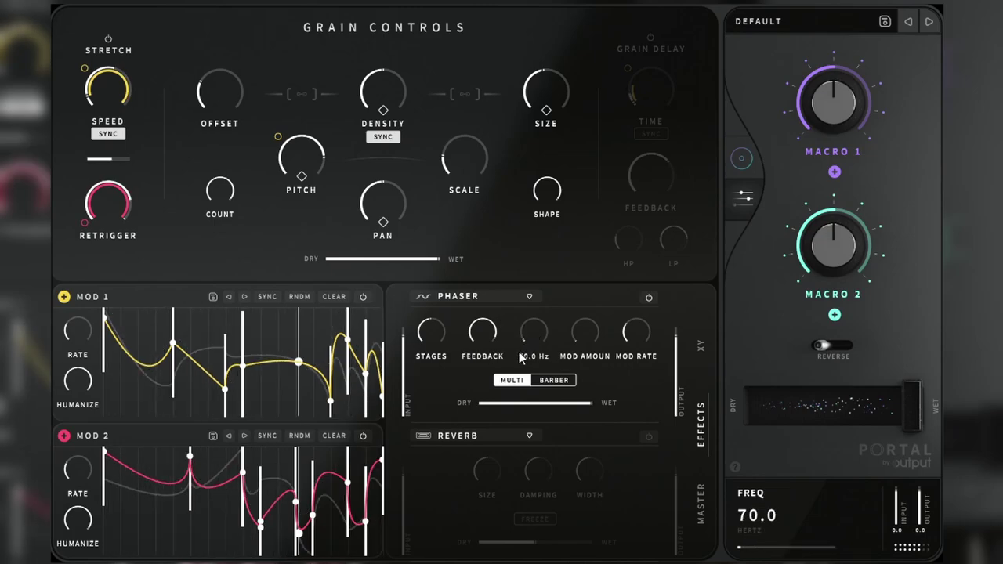
- Set the Phaser's Freq to 70.5 Hz, modulate it with Mod 1 at +99, and try a 55% Mod Amount before restoring 0%
mouse_move(546, 319)
mouse_down()
mouse_move(557, 262)
mouse_move(531, 310)
mouse_up()
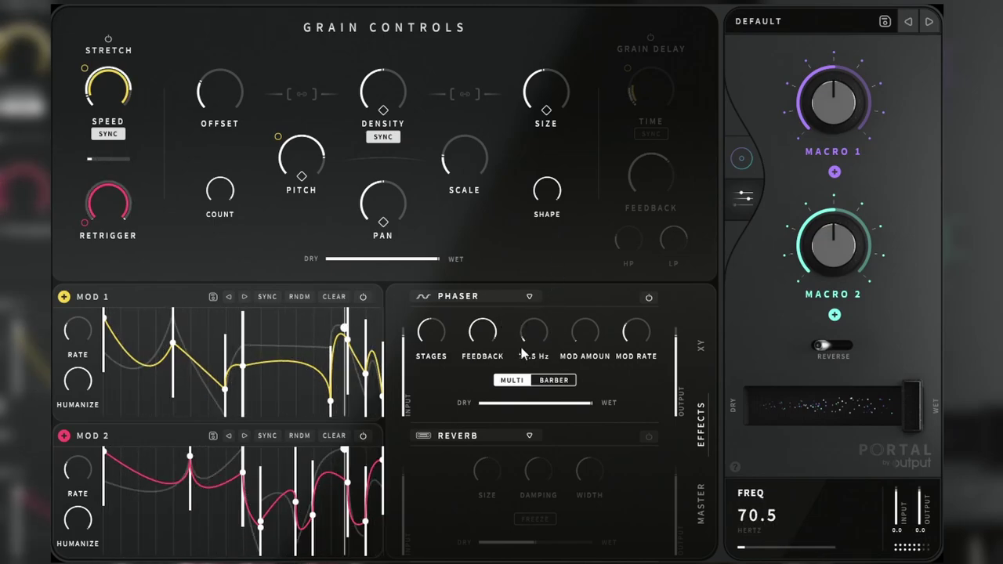
drag(521, 349, 545, 310)
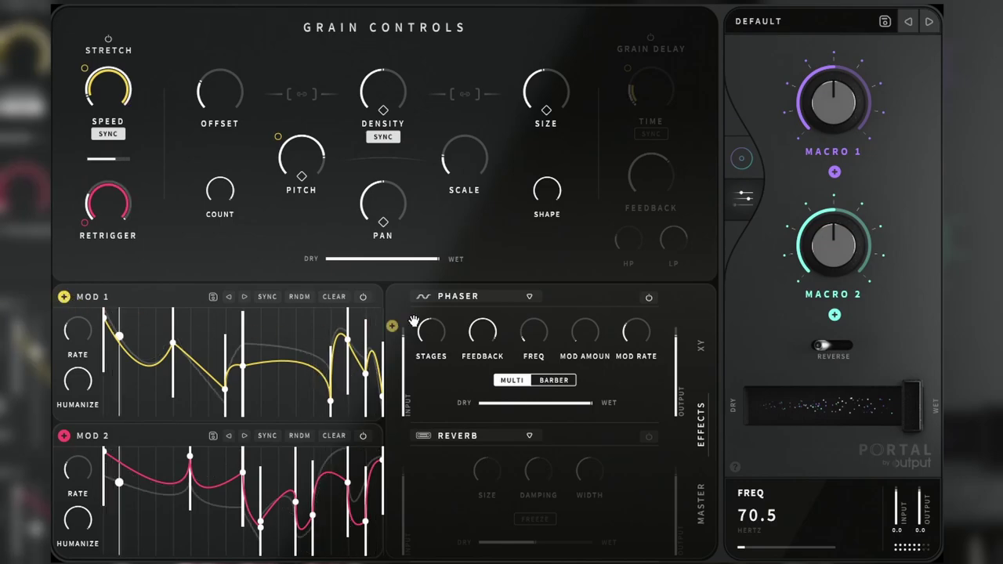
drag(519, 315, 551, 235)
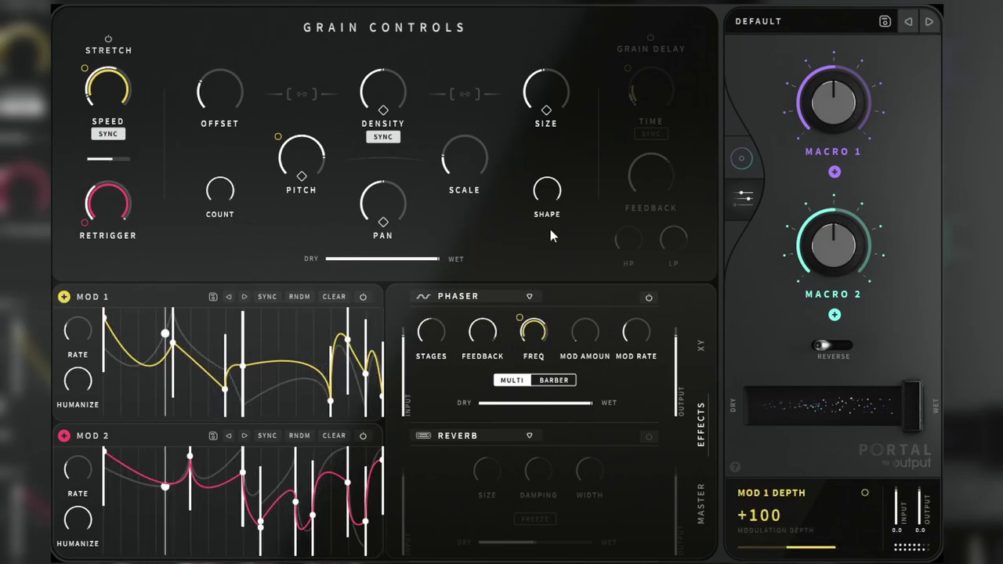
drag(521, 316, 518, 320)
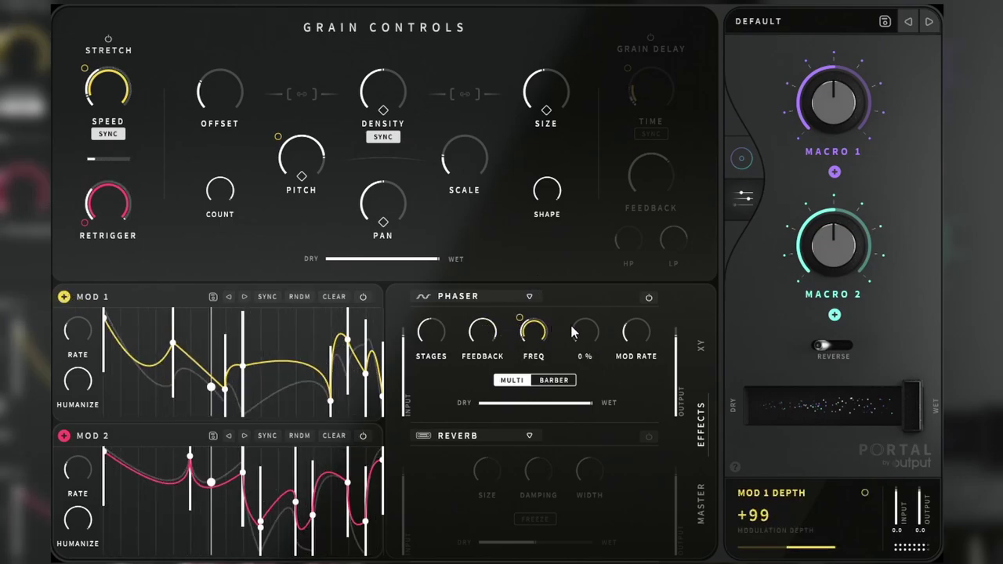
drag(596, 351, 616, 251)
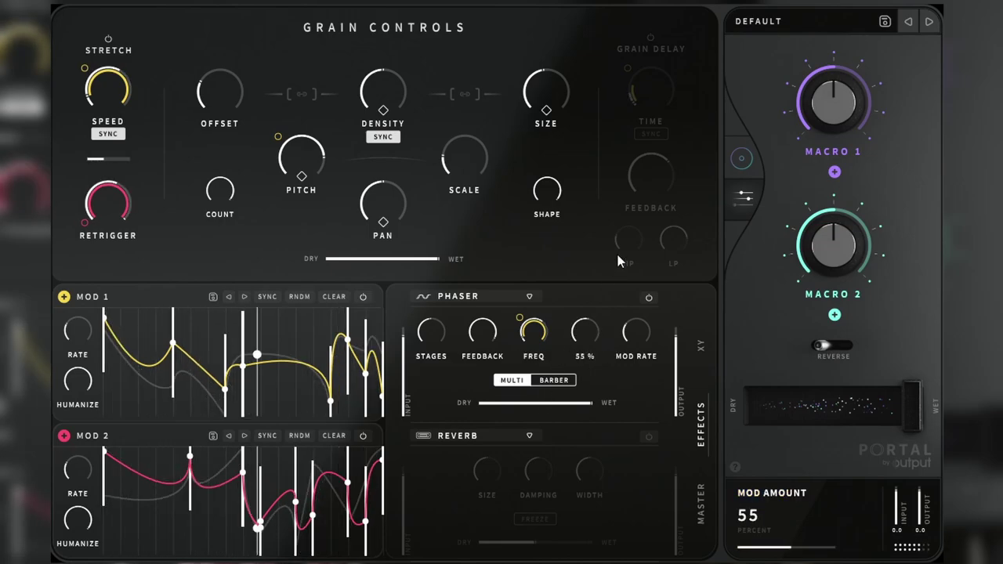
mouse_move(590, 337)
mouse_down()
mouse_move(581, 355)
mouse_move(587, 334)
mouse_up()
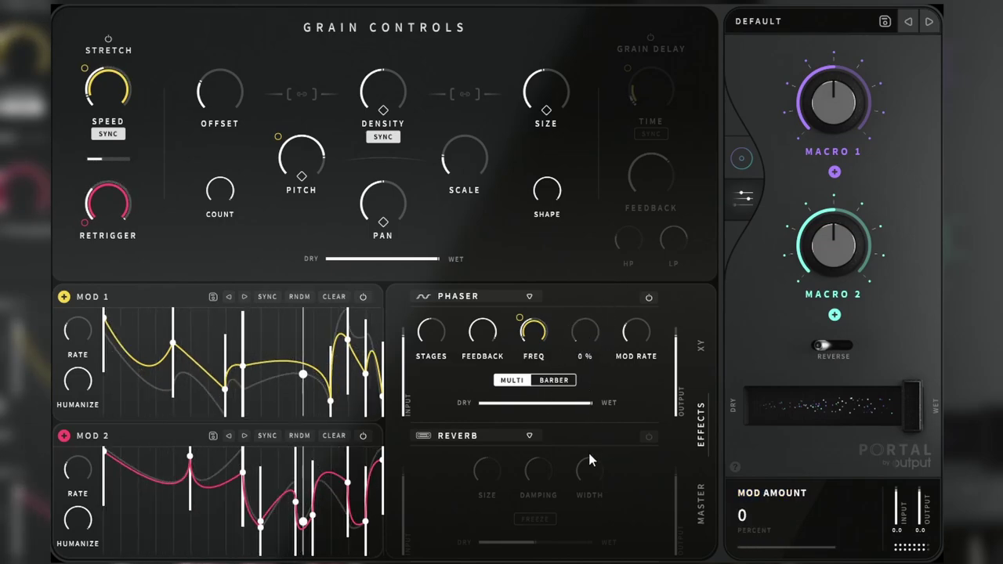
- Turn on Portal's Reverb, and set the grain Offset to 1.92 ms modulated by Mod 2 at +70
click(649, 437)
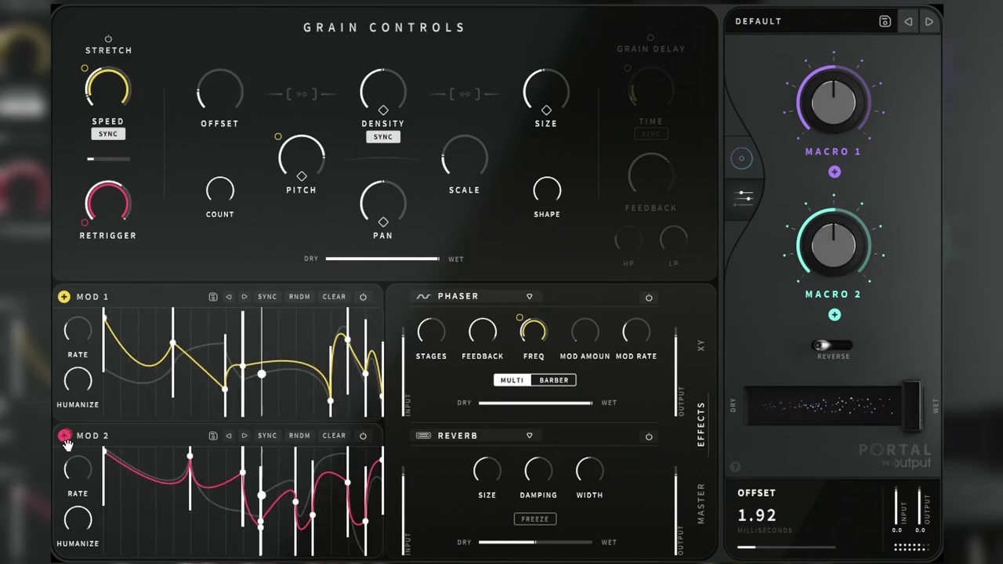
drag(66, 439, 197, 49)
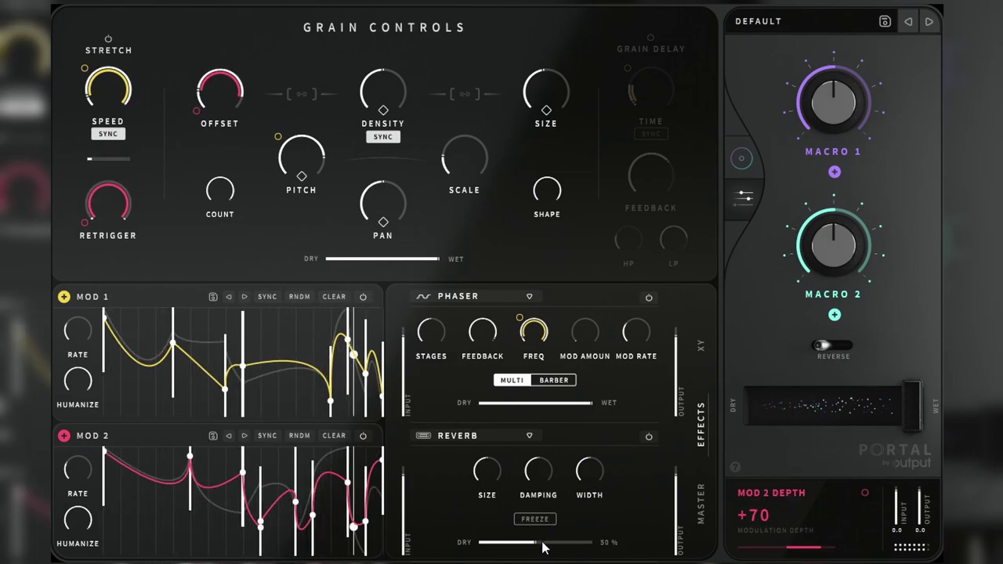
- Raise the Reverb's Size to maximum, try Freeze with a nearly full wet mix, and settle Dry/Wet at 53 percent with Freeze off
drag(543, 547, 551, 553)
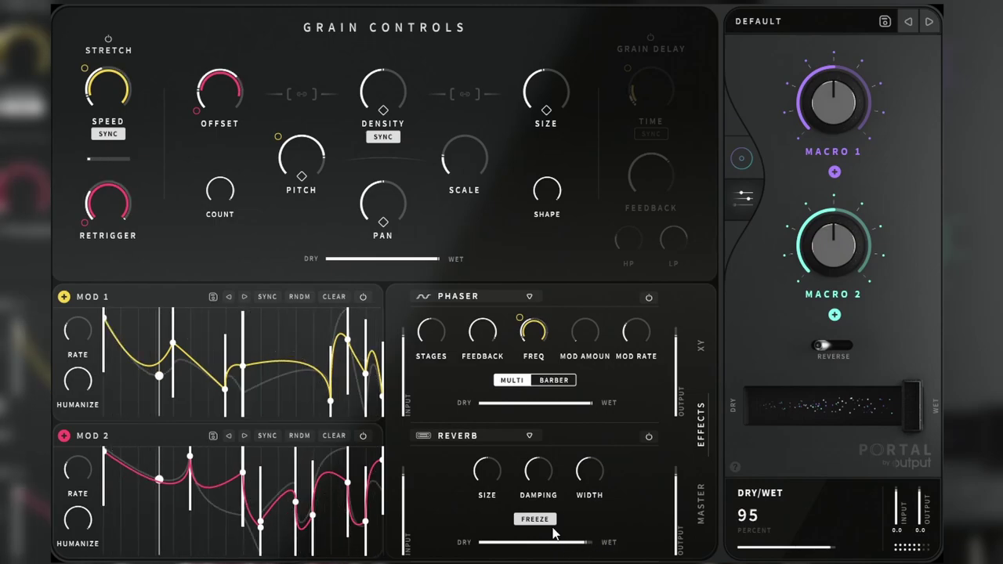
drag(593, 547, 609, 549)
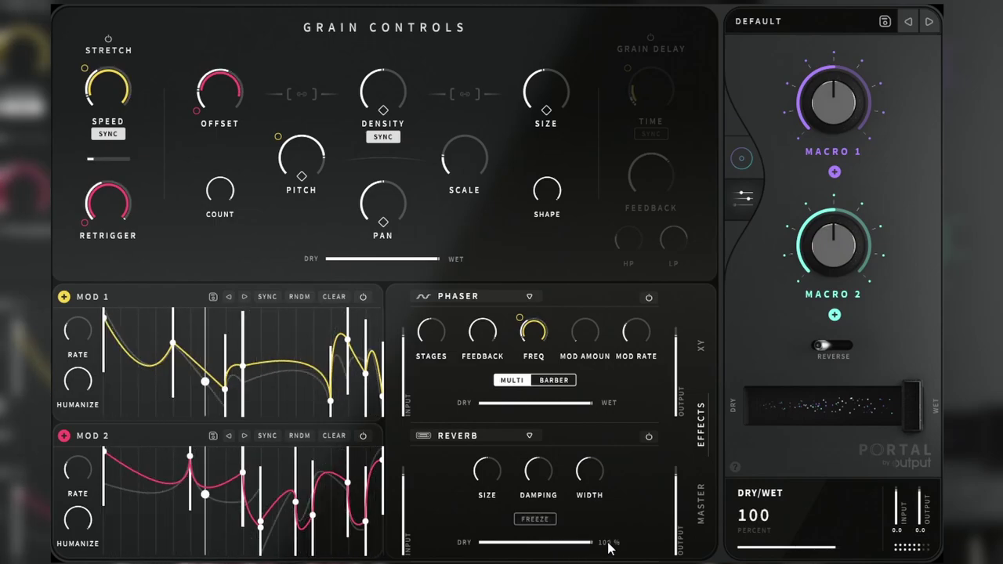
mouse_move(587, 486)
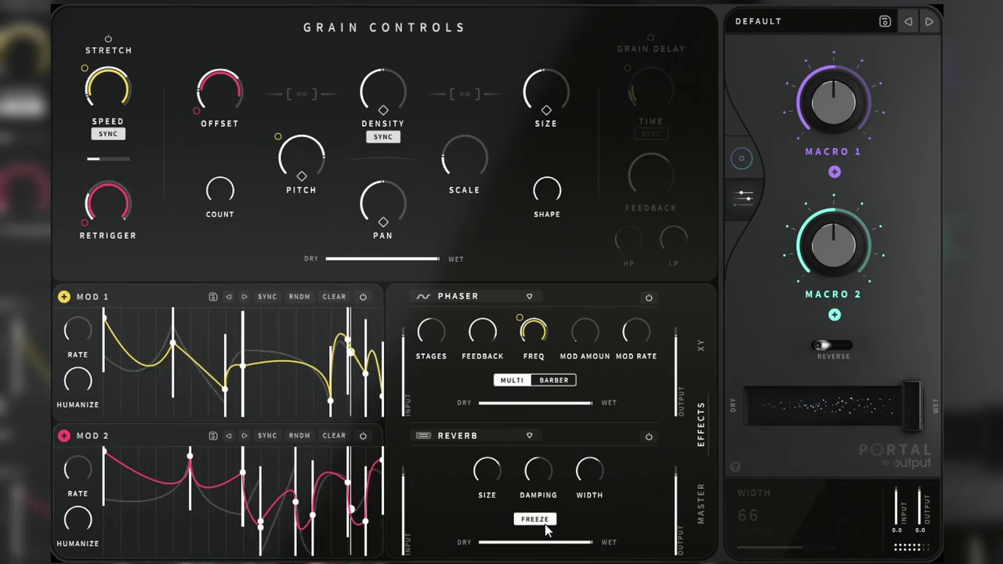
drag(589, 548, 521, 544)
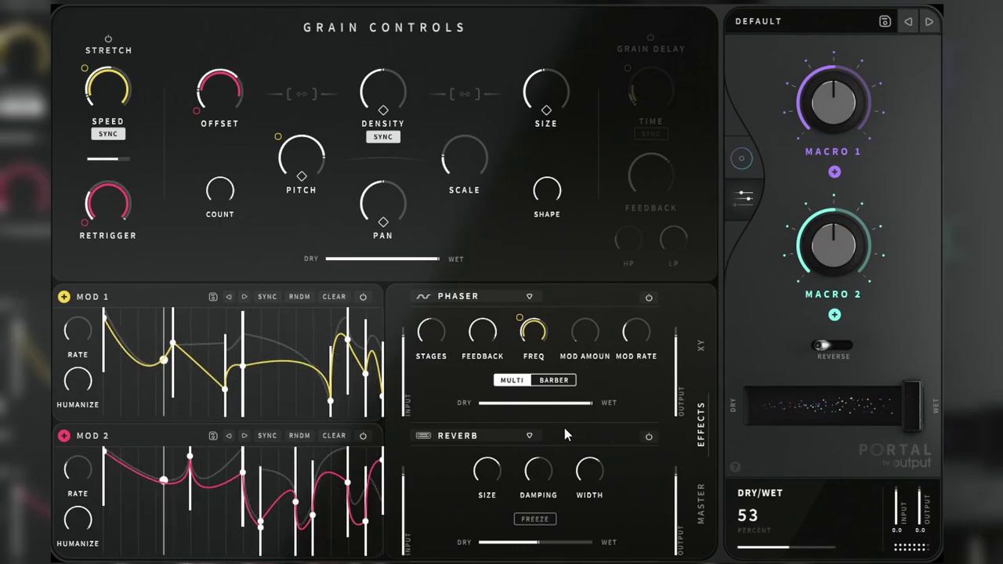
- Try the Phaser's Barber mode and return it to Multi
click(565, 382)
click(515, 381)
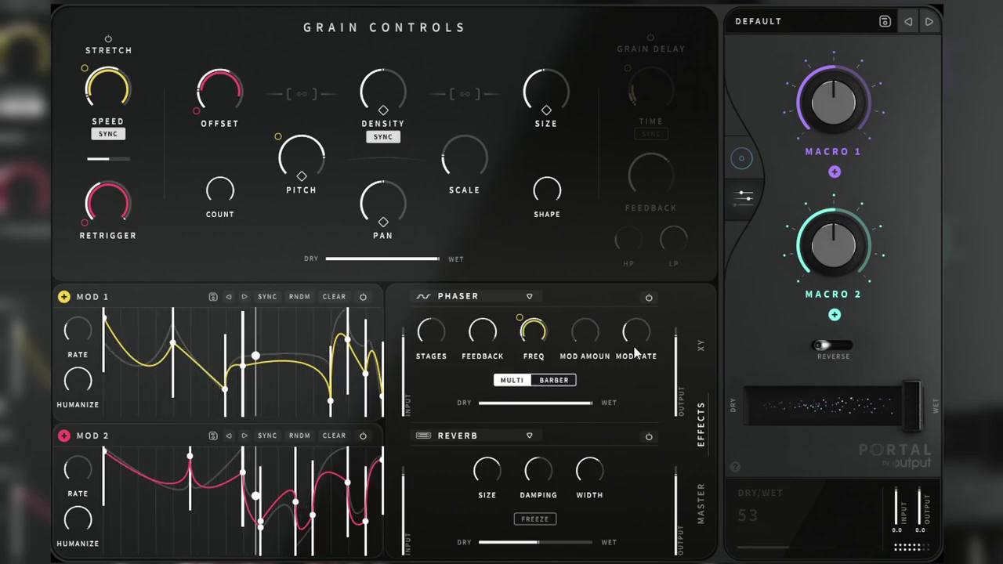
- Repeat the two-bar Vital 07 part from bar 33 to bar 49 and set the loop range to the repeated parts
drag(543, 104, 528, 143)
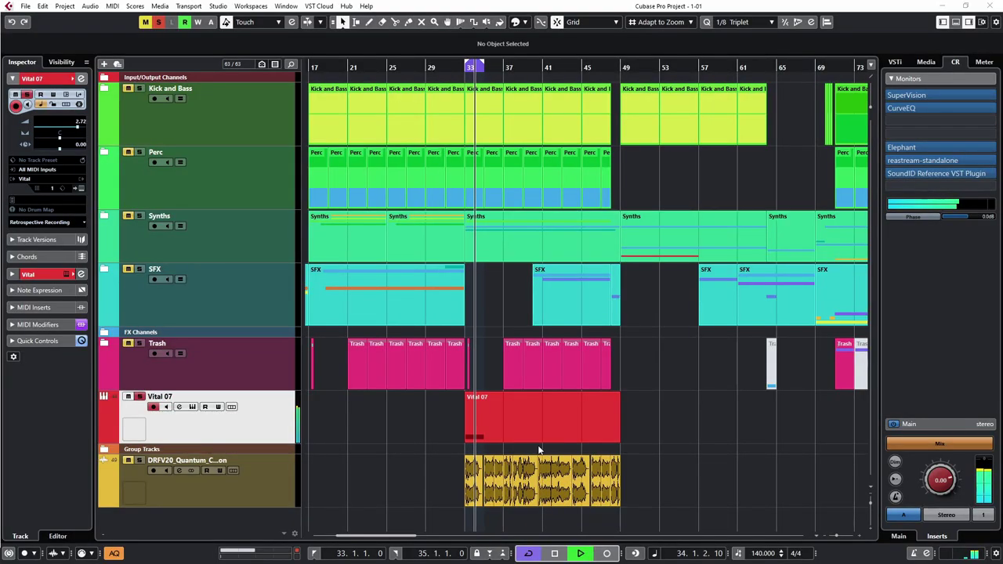
scroll(539, 450, up, 1)
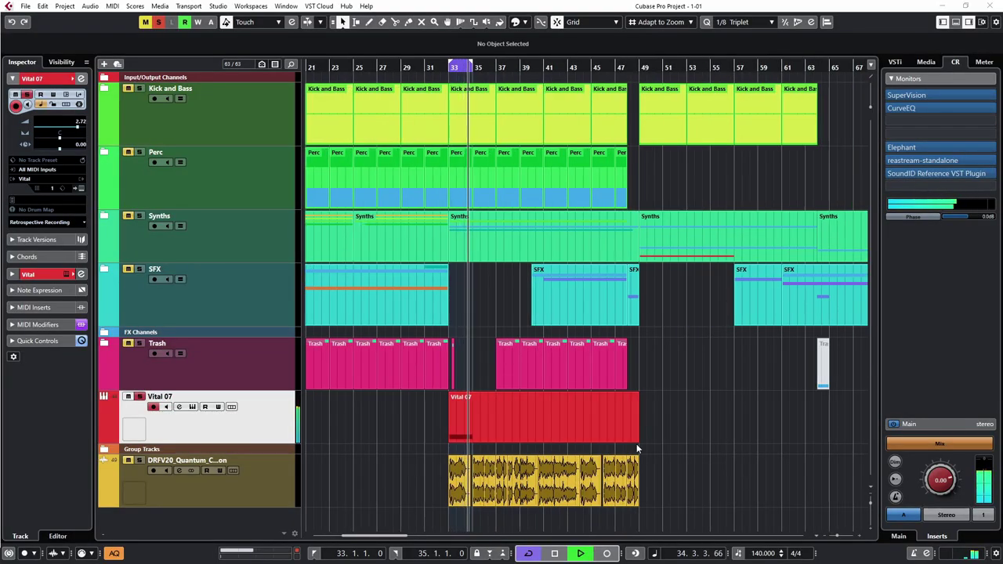
drag(637, 443, 641, 417)
key(p)
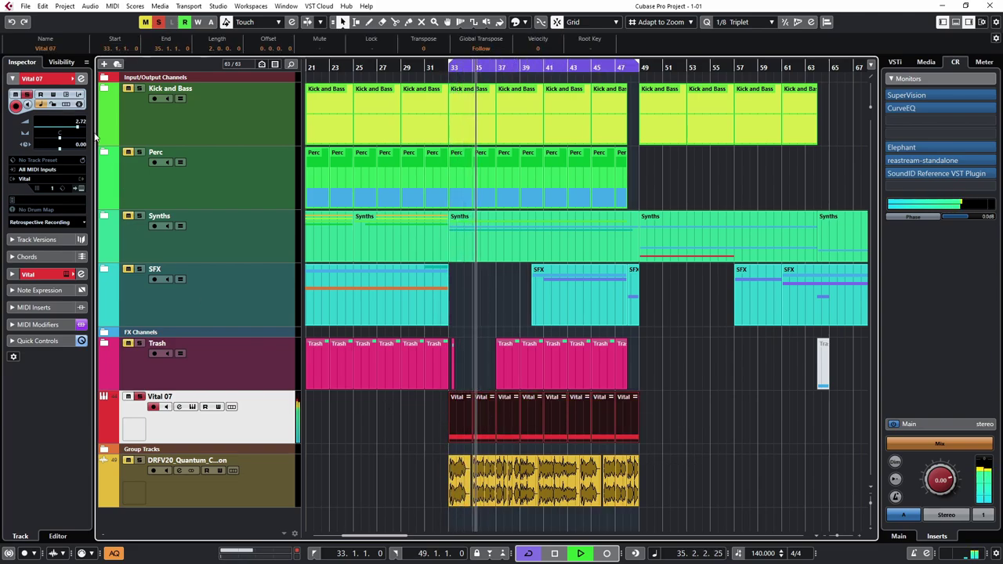
- On Vital 07's Portal insert, set the Reverb's Damping to 20 percent, Size to 83 percent and Dry/Wet to 100 percent, then stop playback
click(80, 79)
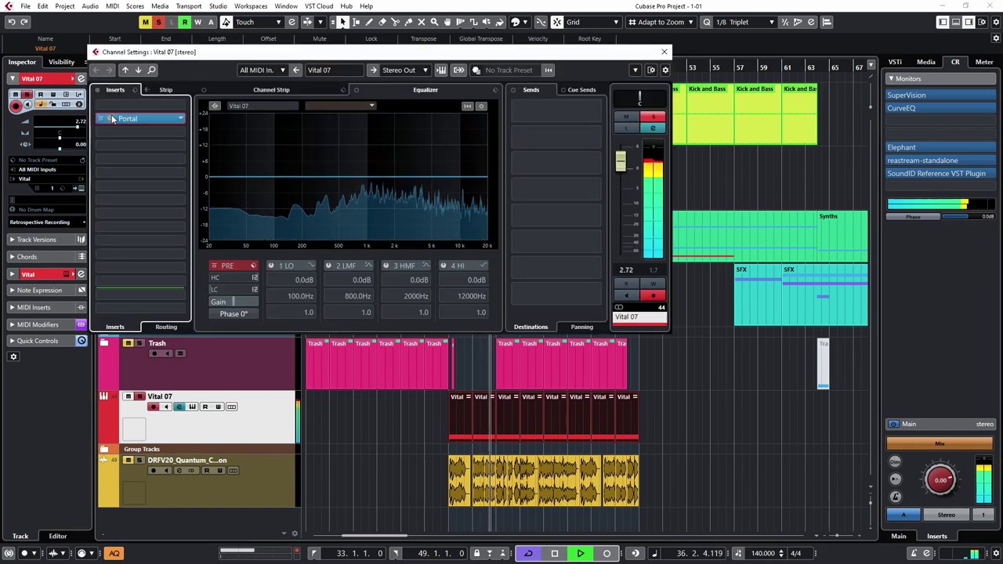
click(111, 117)
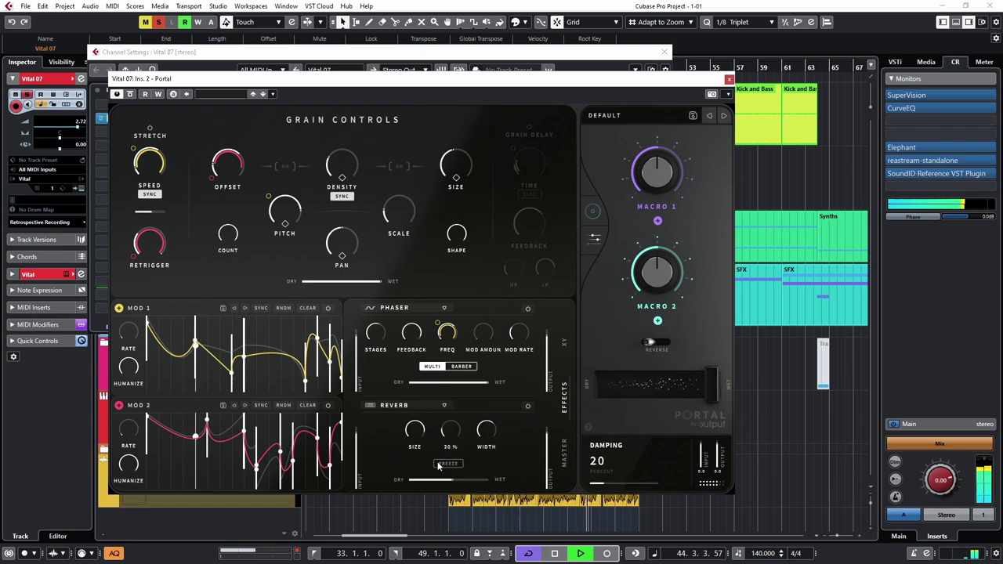
drag(469, 484, 479, 482)
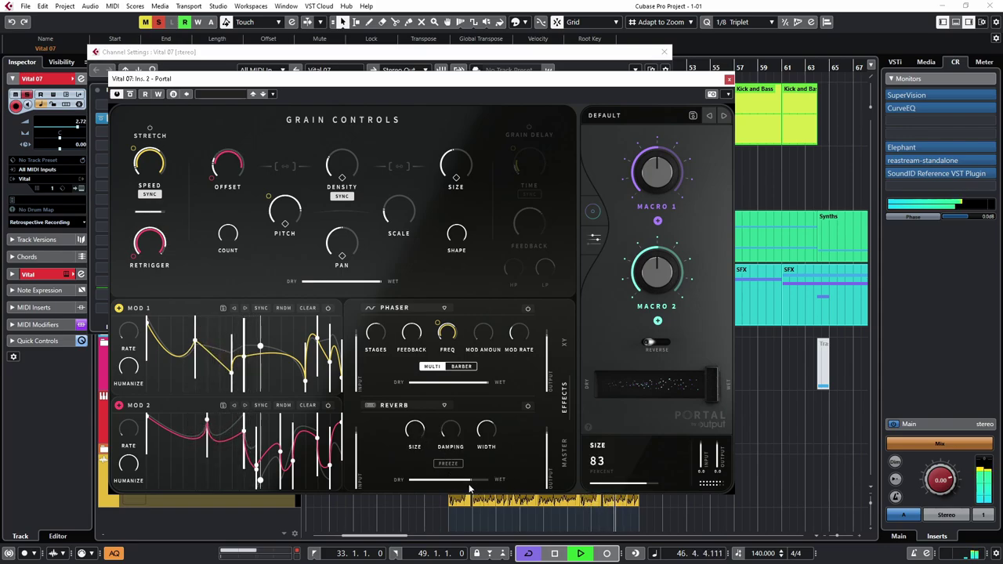
drag(477, 482, 350, 455)
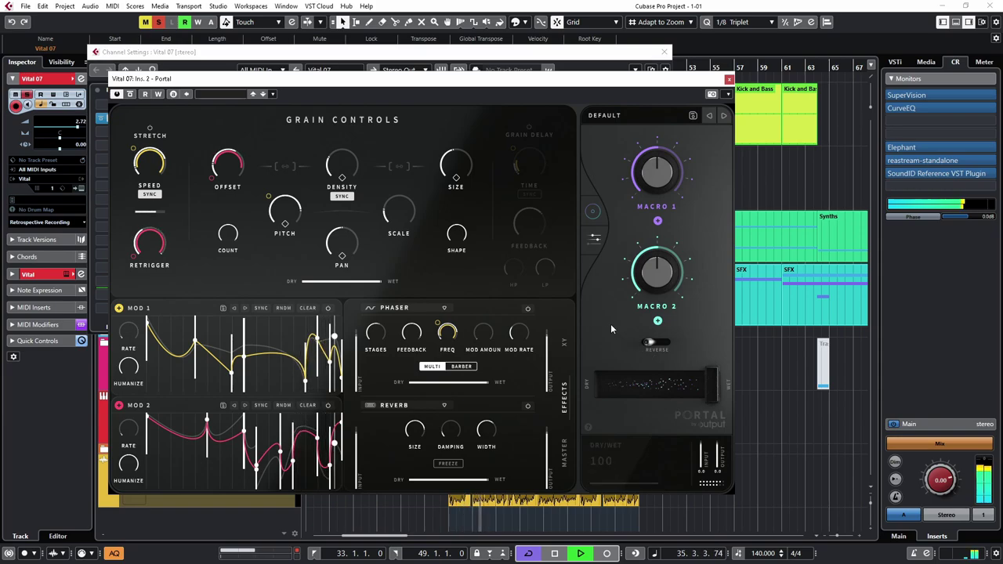
click(729, 80)
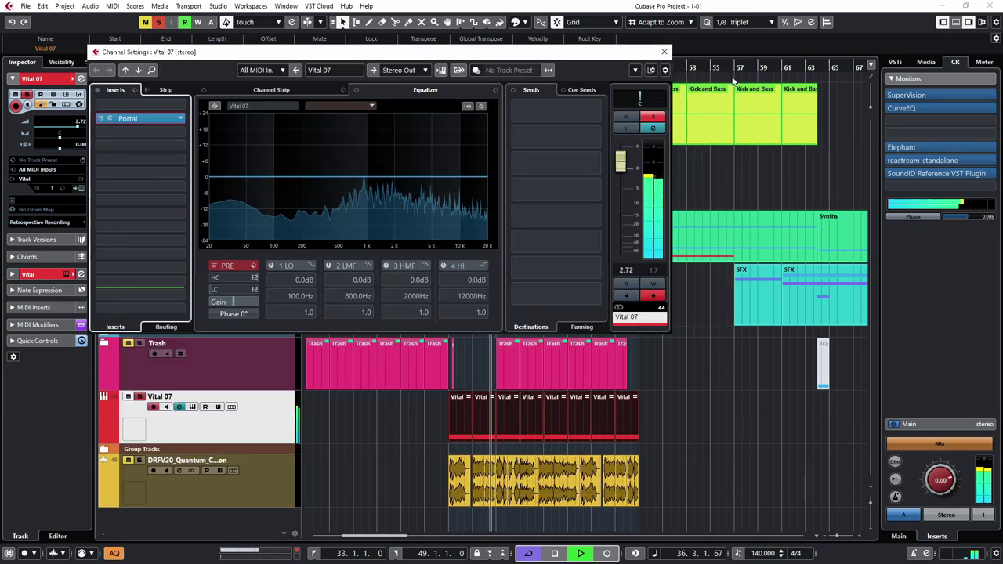
click(659, 396)
key(space)
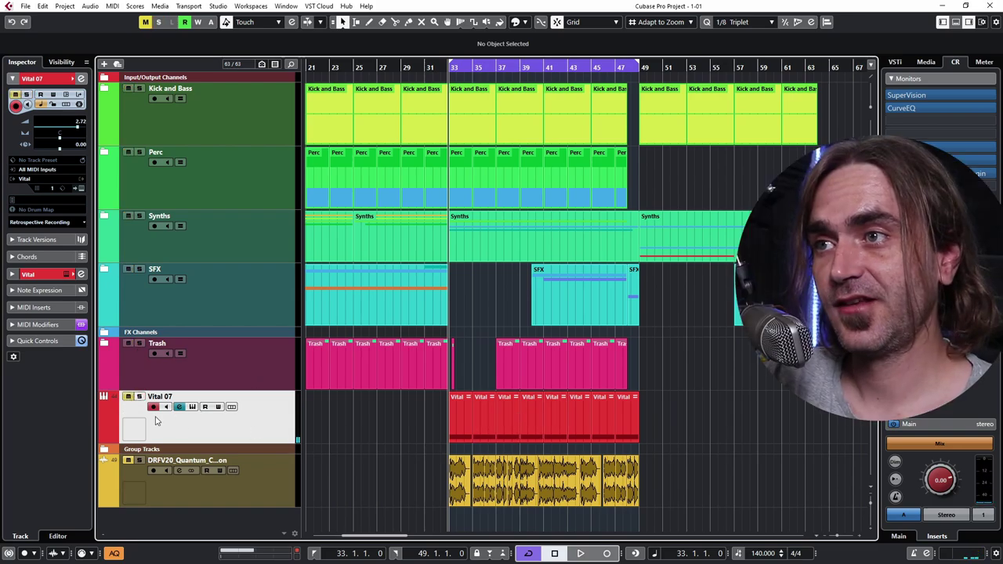
- Solo the Vital 07 track and bypass its Portal insert to audition the unprocessed sound
click(139, 396)
click(81, 79)
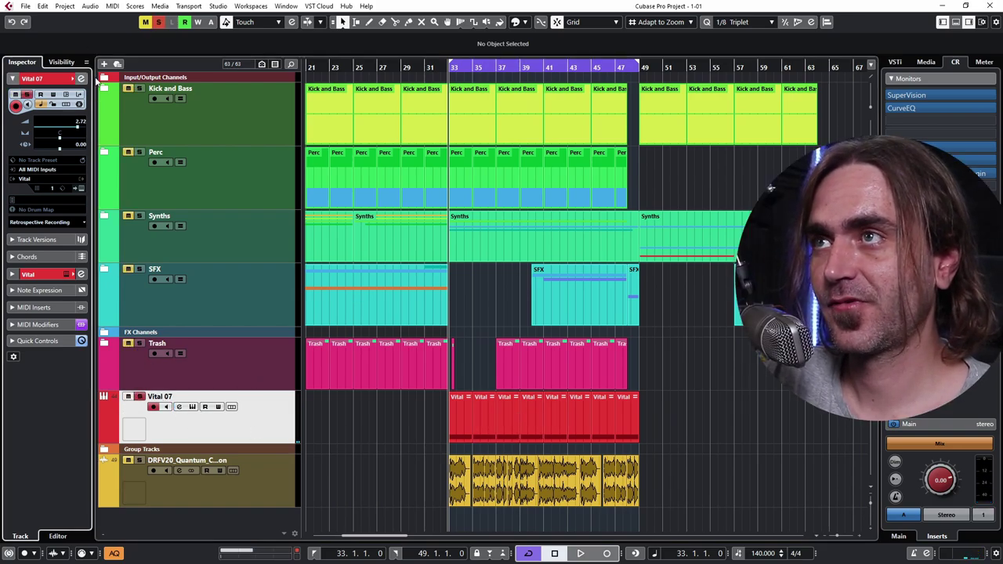
click(80, 79)
click(99, 119)
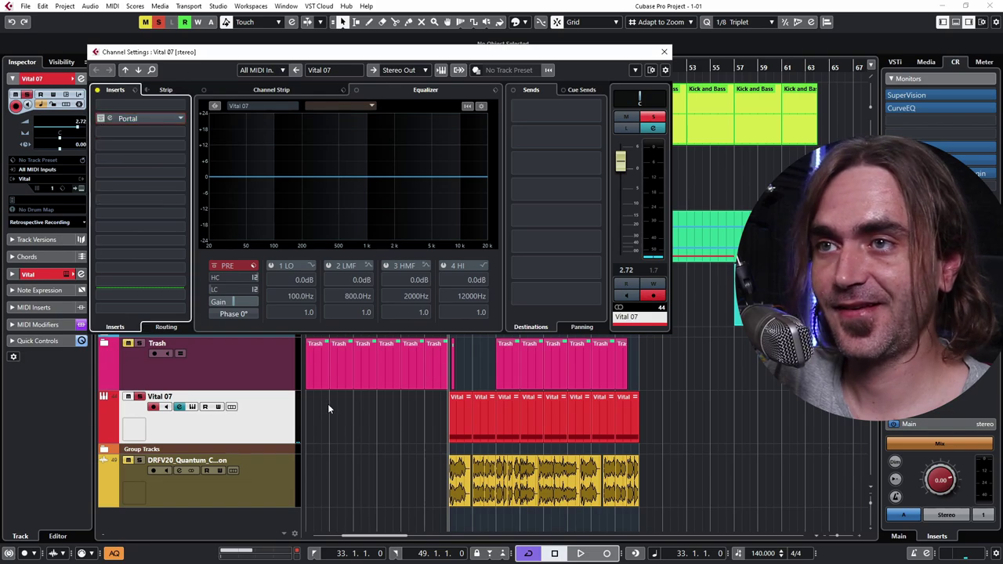
click(333, 414)
key(space)
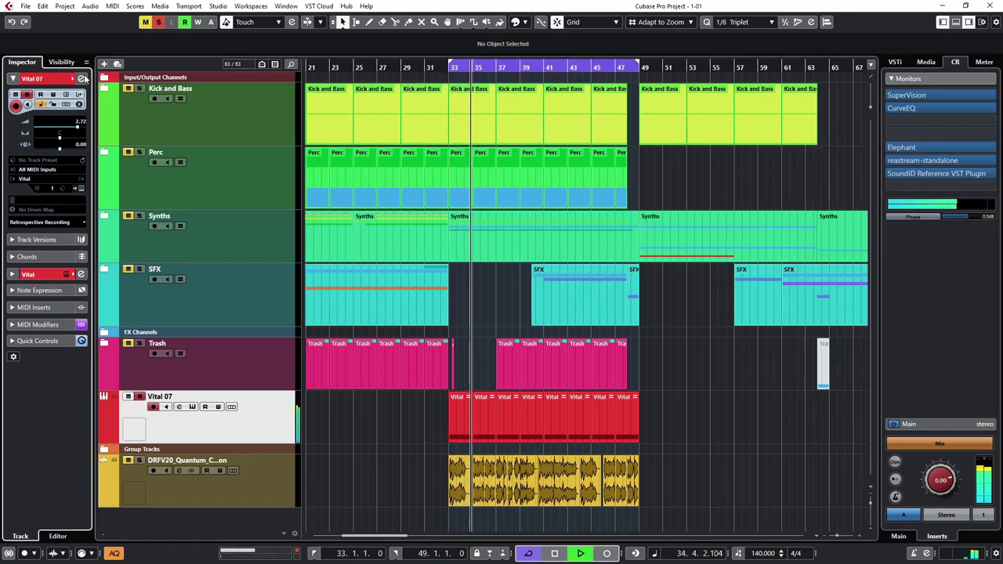
key(e)
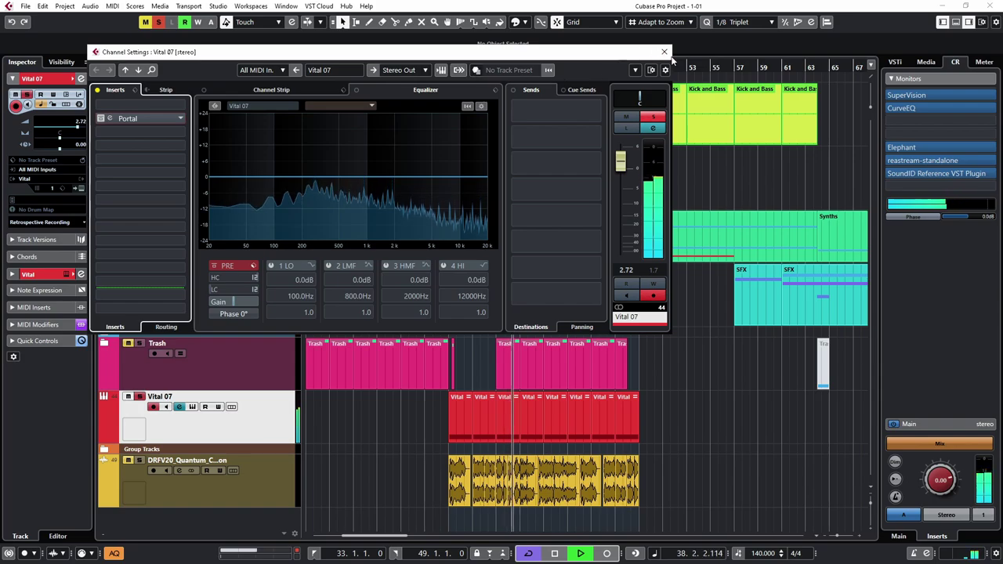
key(e)
key(space)
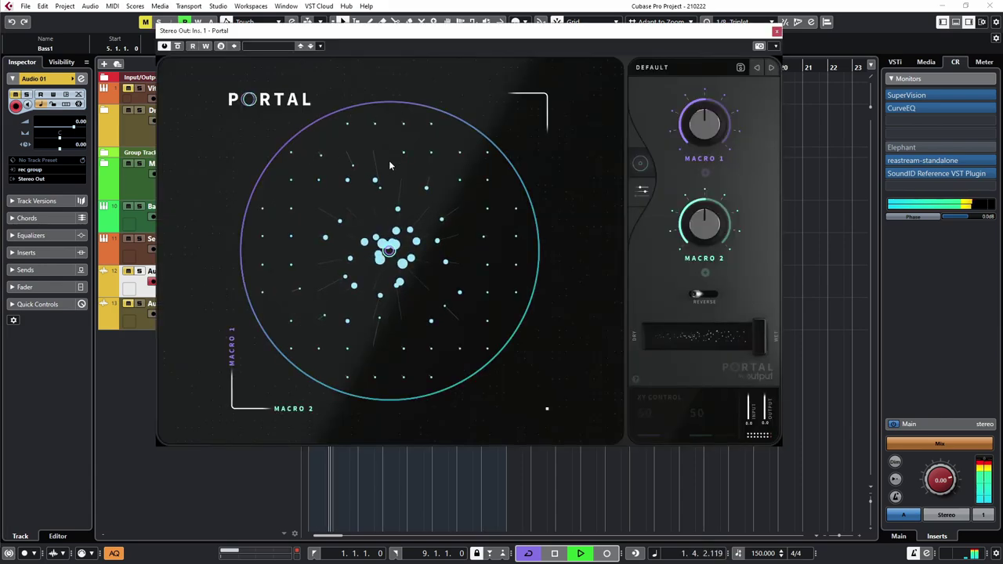
- In the 210222 project, show the detailed controls of the Stereo Out's Portal and modulate grain Pitch with Mod 1 at +68
click(667, 70)
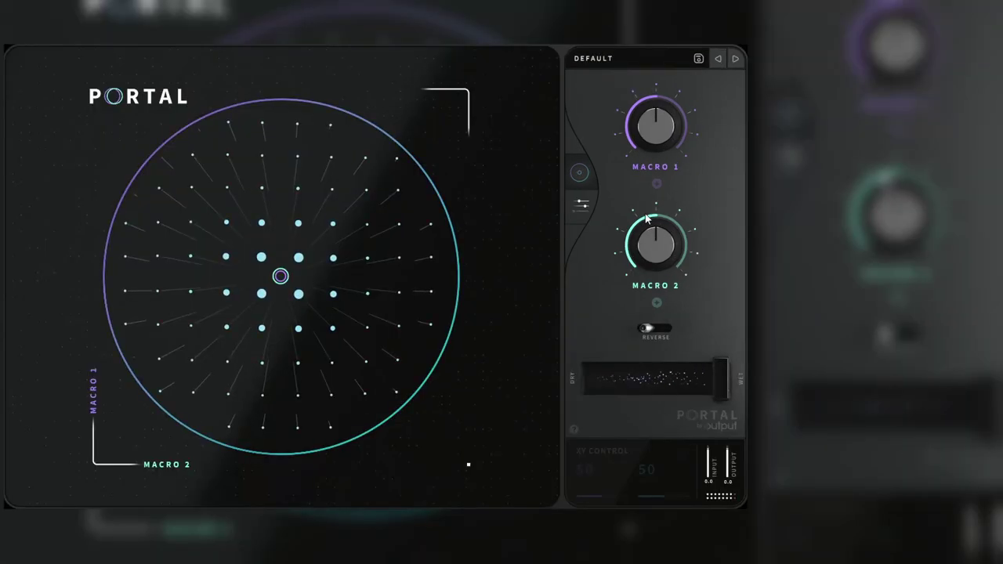
click(581, 206)
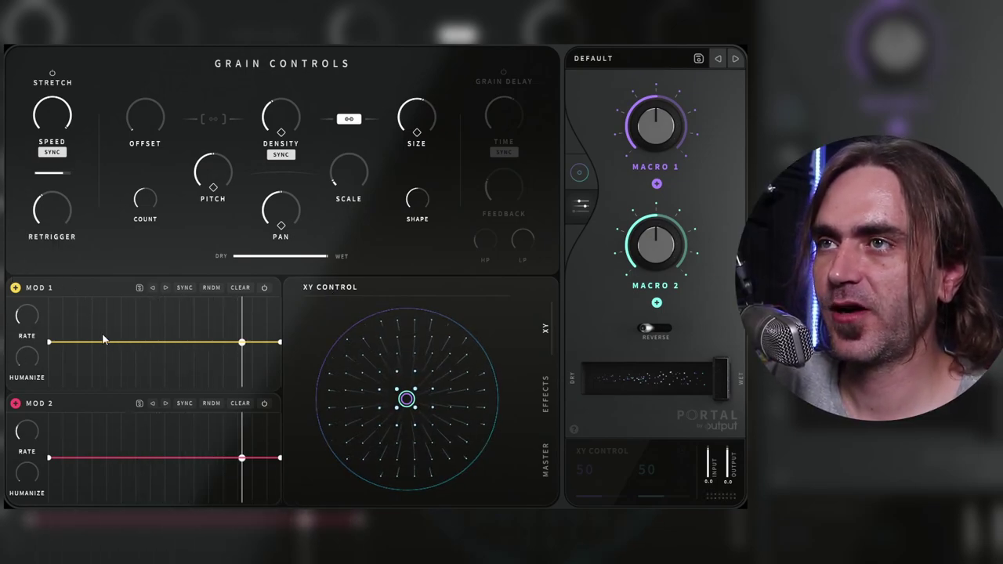
drag(16, 287, 210, 161)
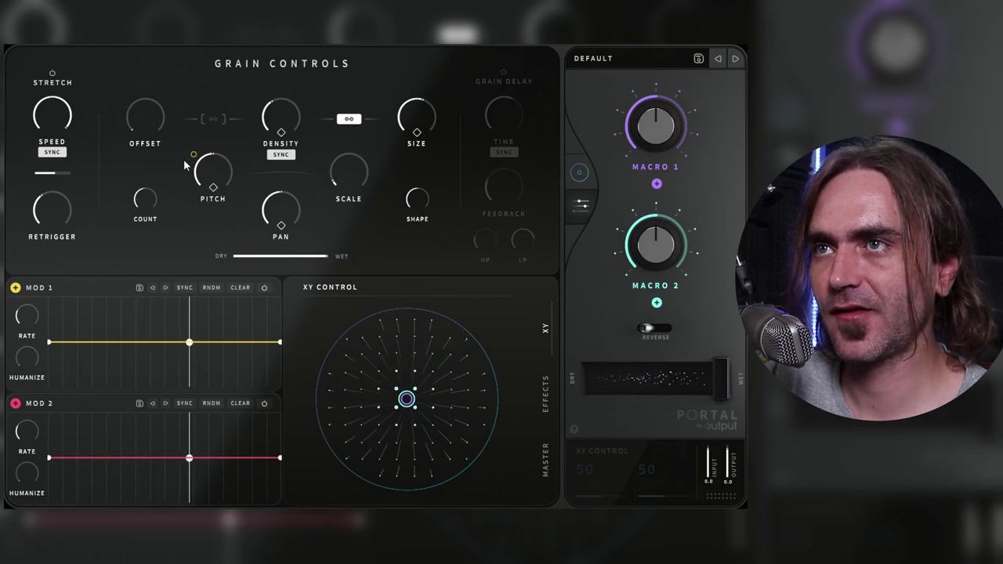
drag(194, 155, 210, 105)
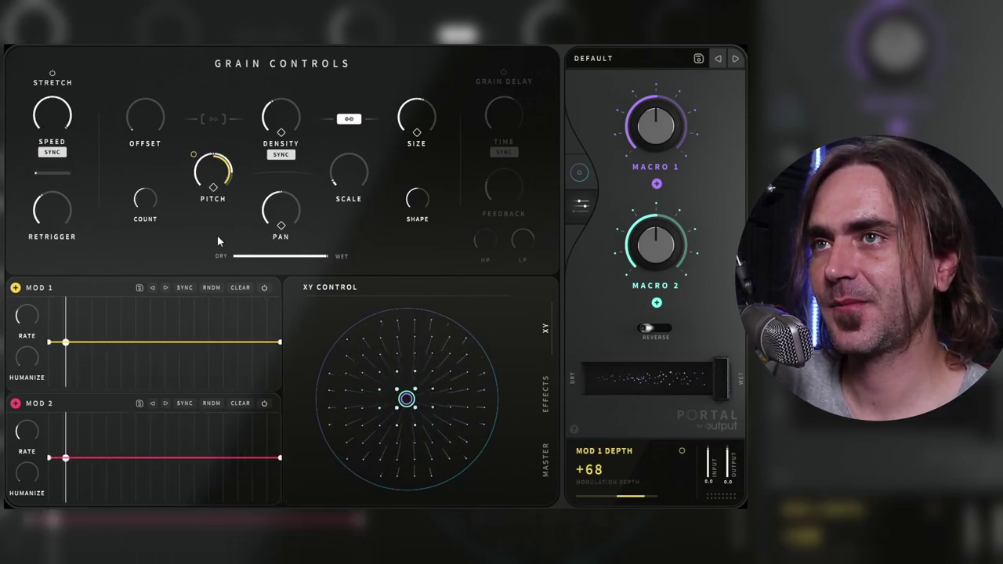
- Randomize the Mod 1 curve several times and set its Rate to a 1/2 note
click(212, 288)
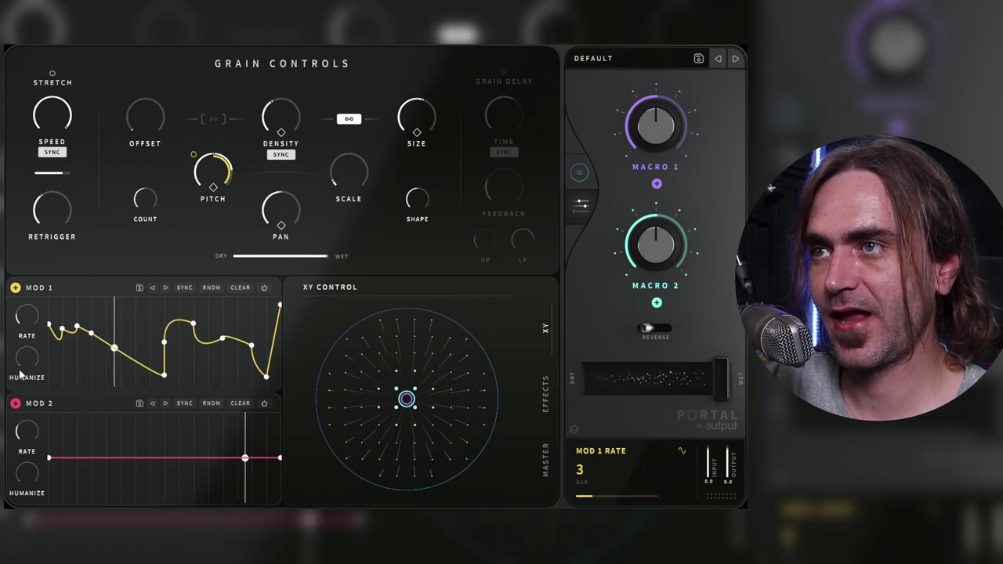
drag(24, 364, 82, 162)
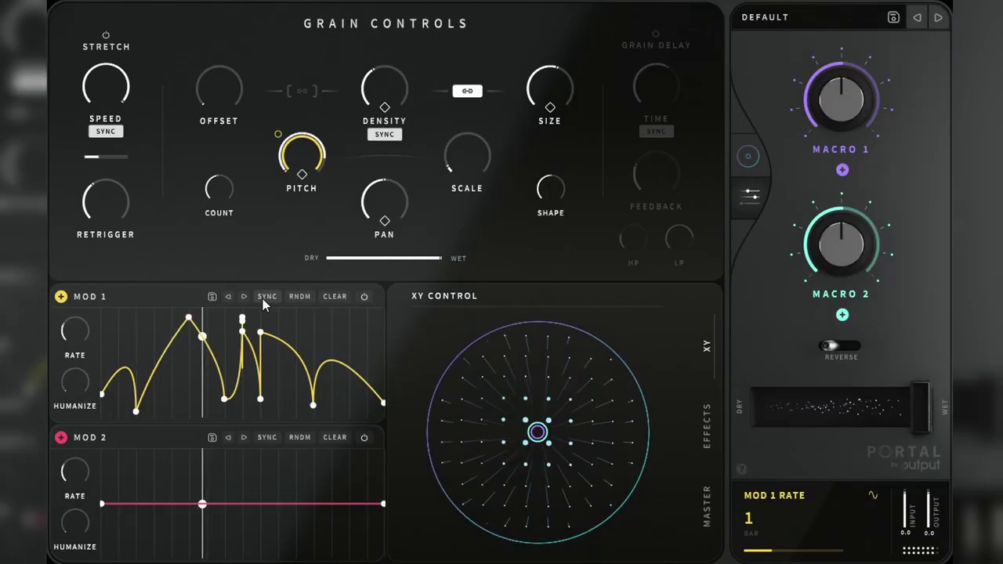
drag(74, 330, 75, 345)
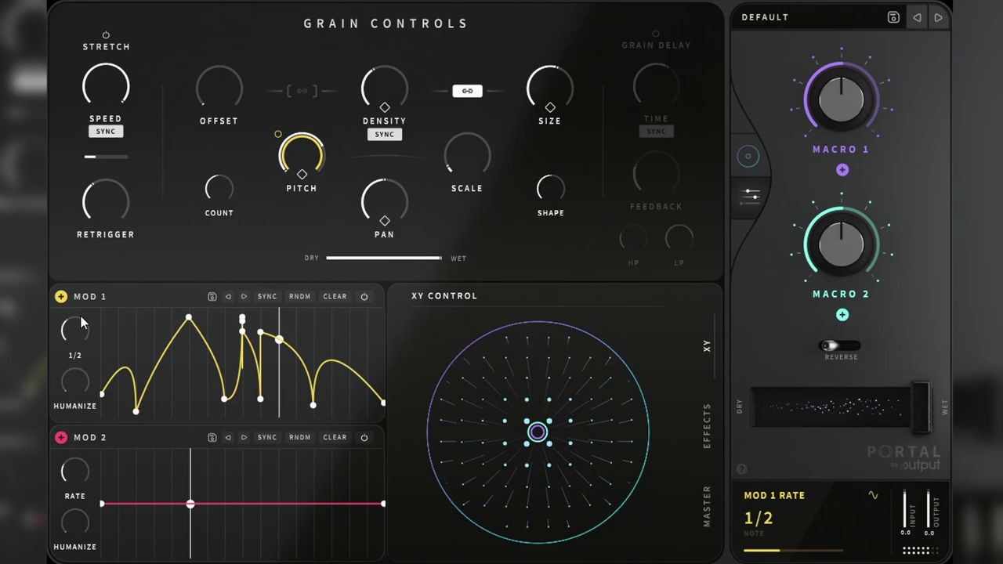
click(305, 296)
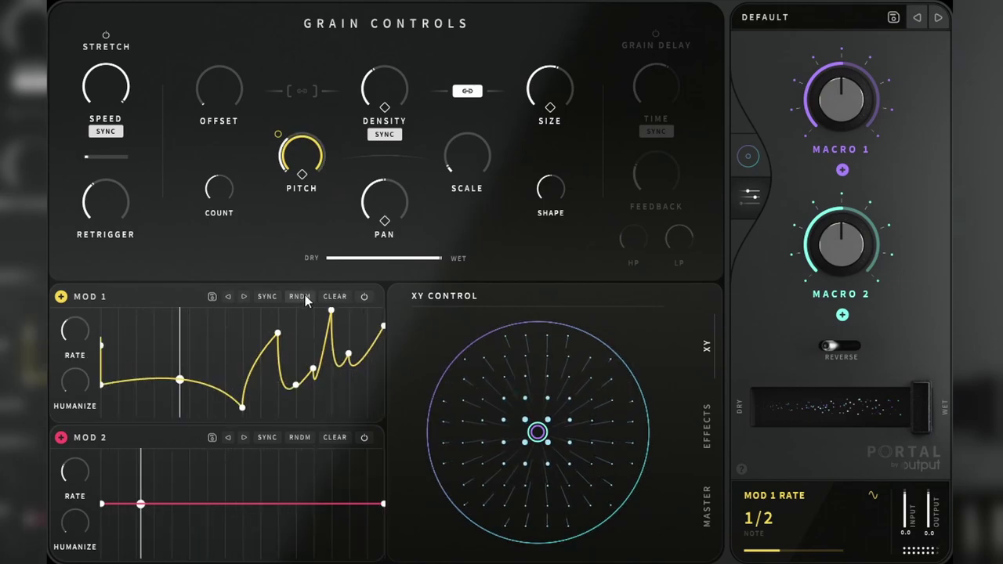
click(305, 295)
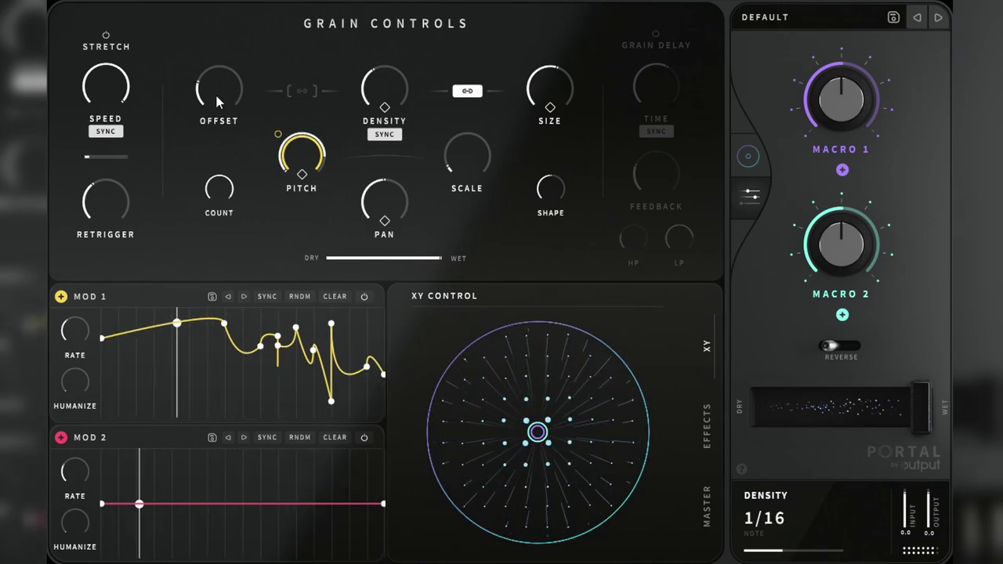
- Try the grain Pitch at -34 steps, settle it at 0, and set its Mod 1 depth to +43
drag(202, 96, 86, 335)
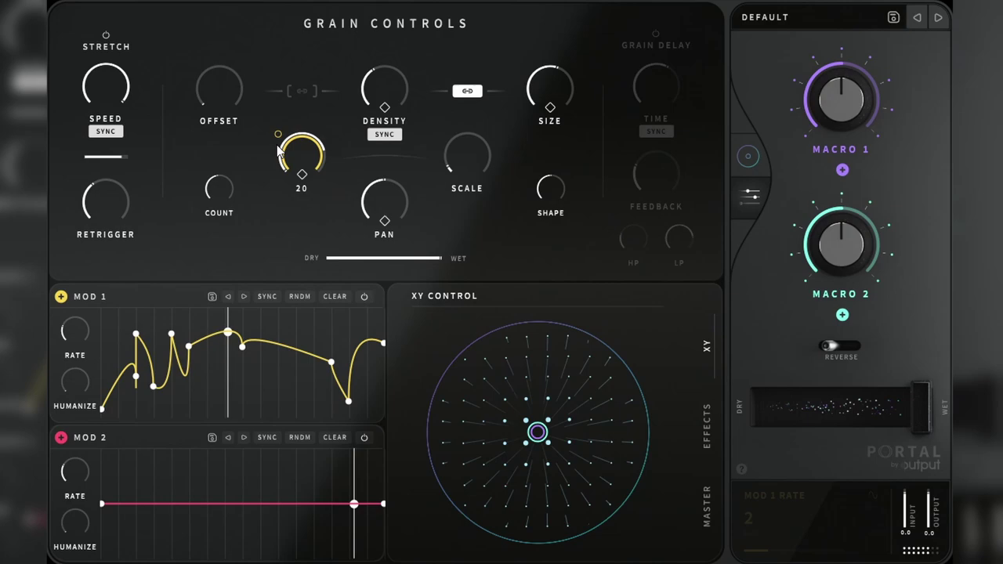
drag(279, 151, 301, 153)
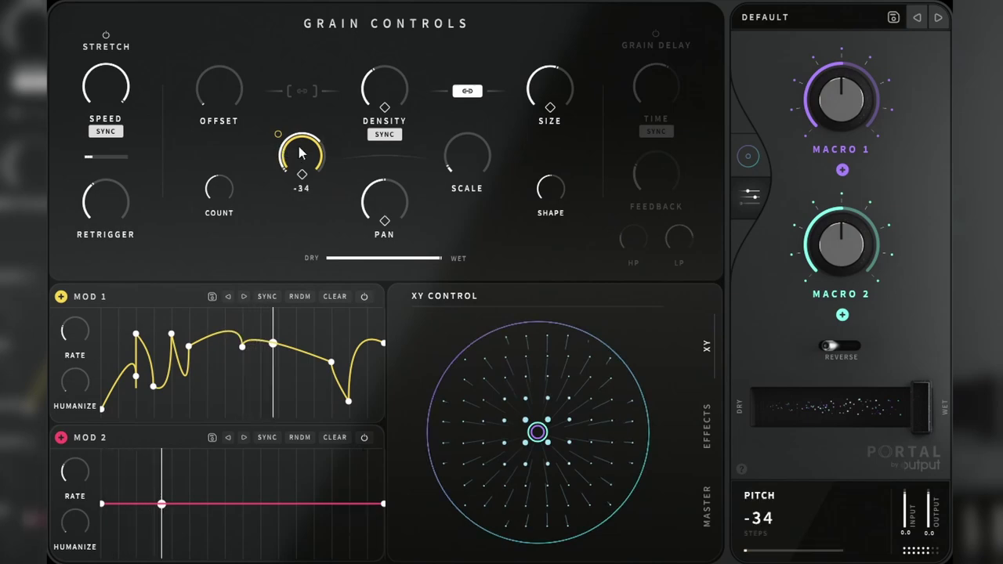
mouse_move(321, 77)
mouse_down()
mouse_move(316, 90)
mouse_move(328, 80)
mouse_up()
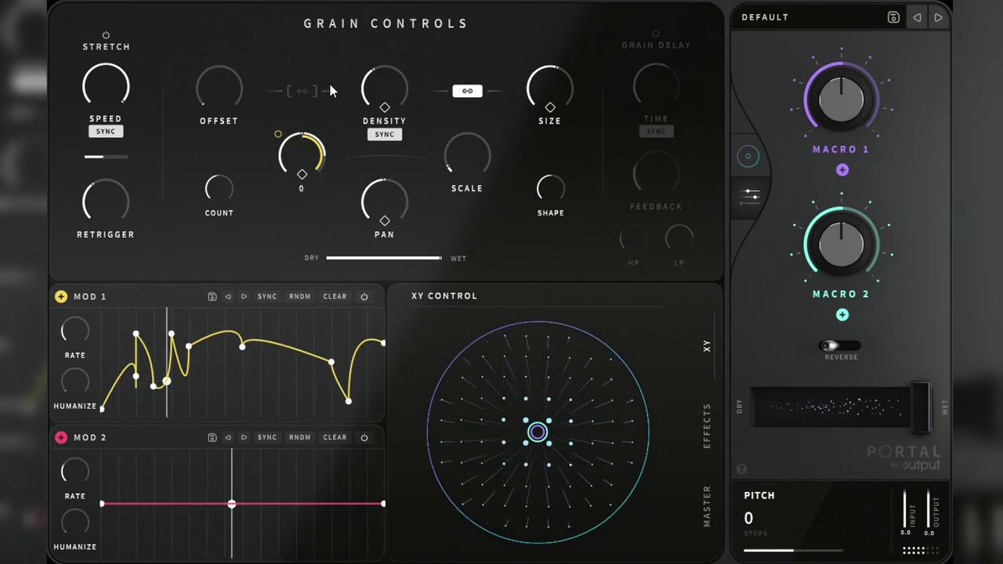
drag(279, 137, 259, 185)
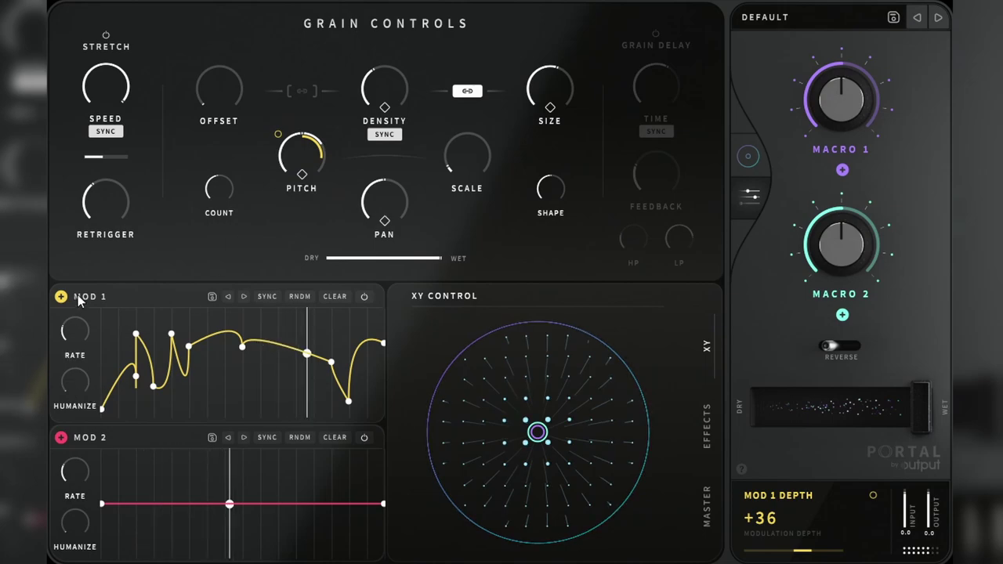
mouse_move(278, 133)
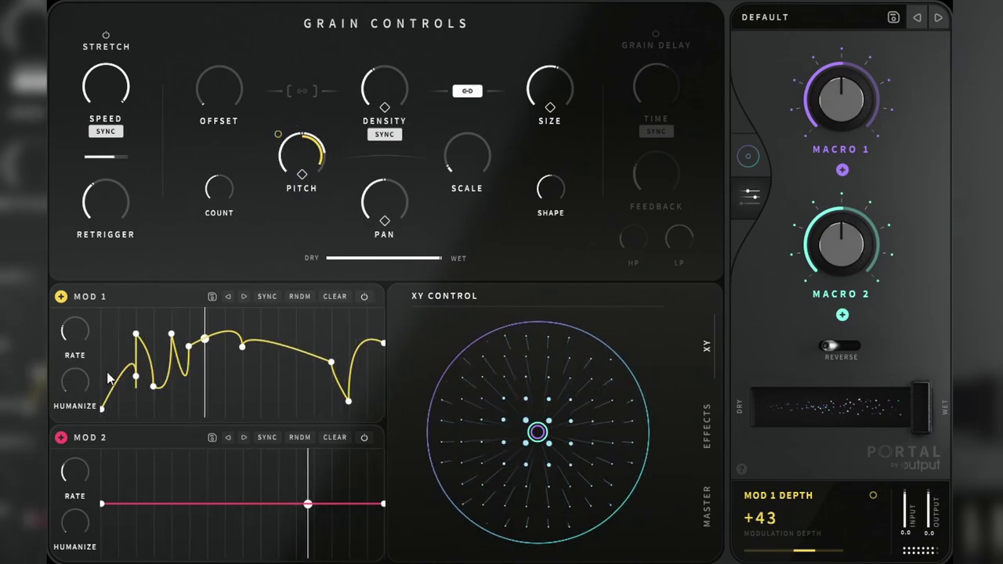
- Return Mod 1's Rate to a 1/2 note and raise its Humanize to maximum
drag(94, 321, 99, 317)
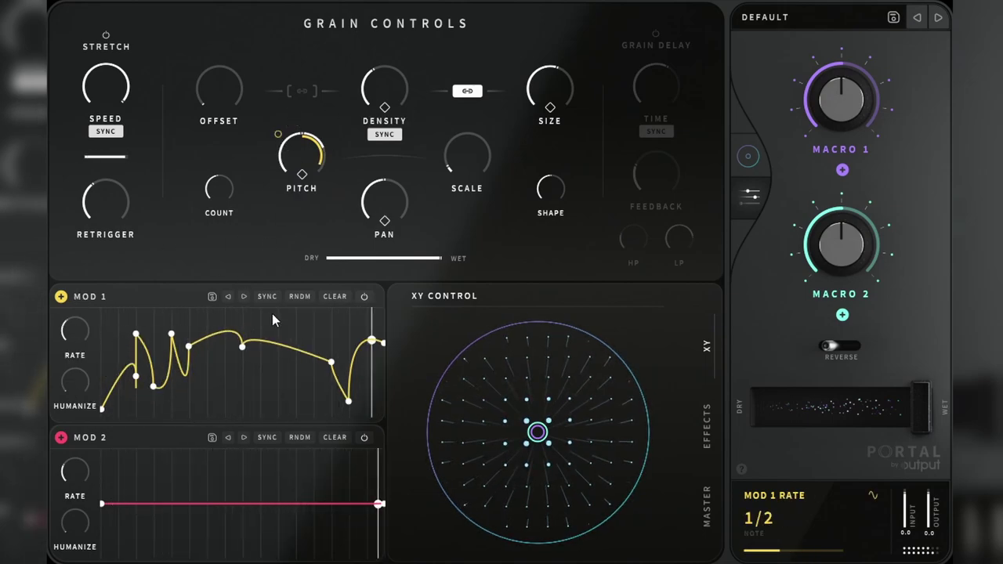
drag(99, 399, 132, 262)
drag(77, 340, 78, 334)
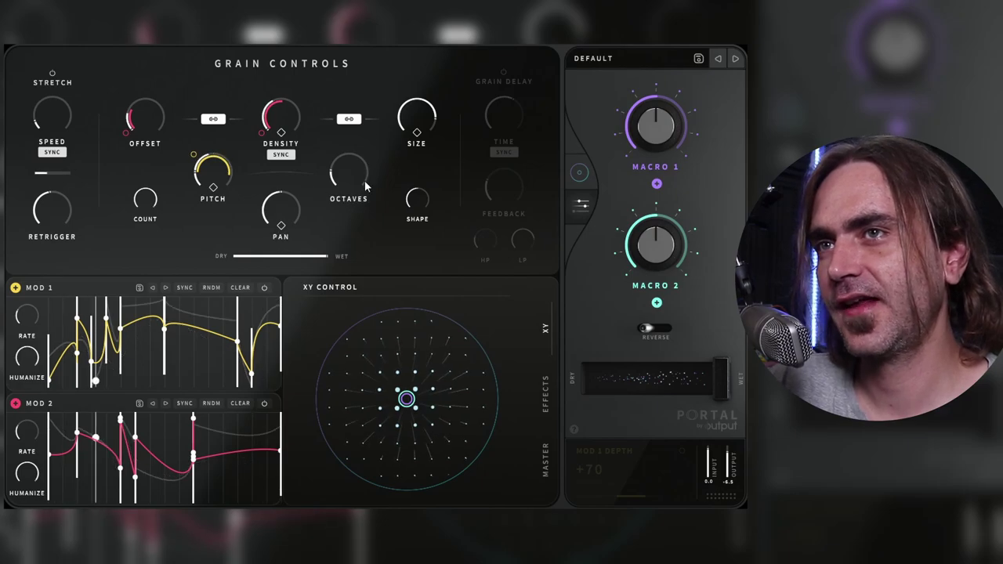
- Try the grain Dry/Wet balance, leave it at 100 percent, and close Portal to return to the arrangement
mouse_move(213, 167)
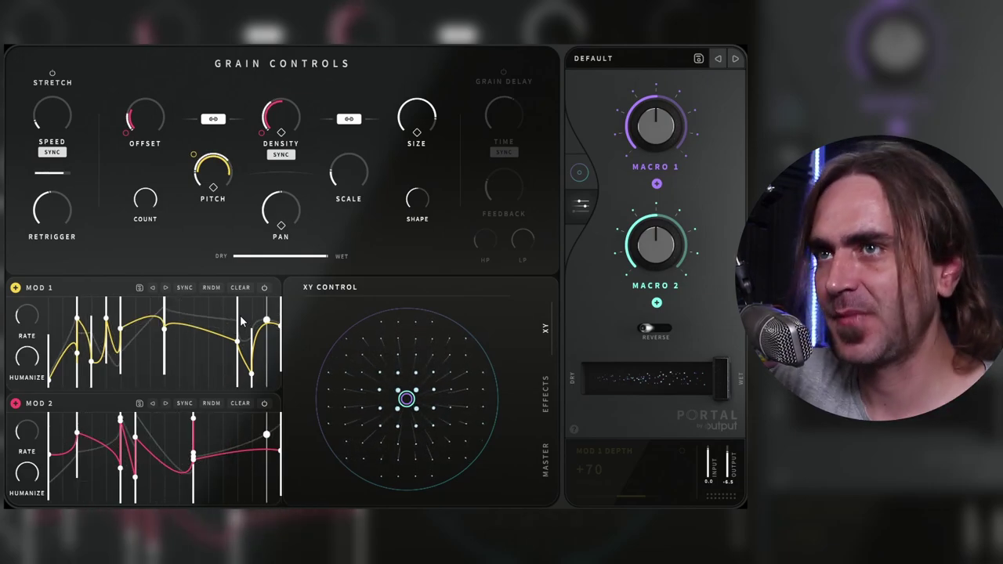
mouse_move(353, 179)
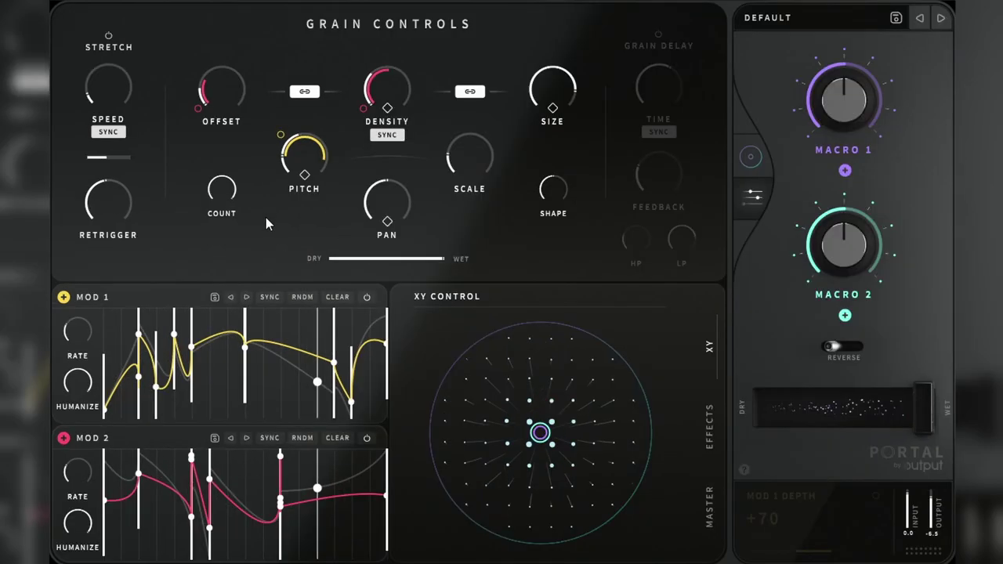
mouse_move(210, 188)
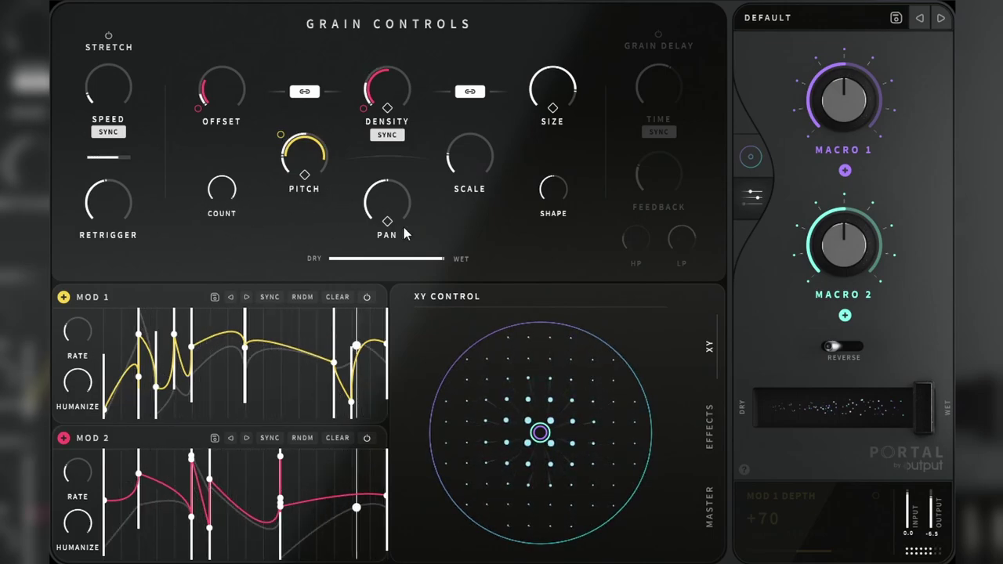
mouse_move(431, 274)
drag(443, 258, 658, 257)
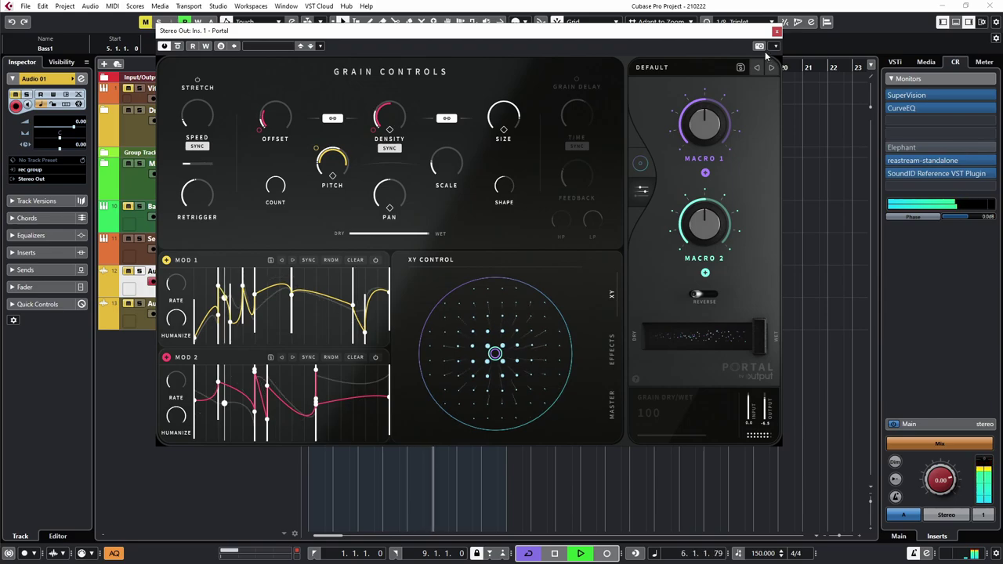
click(776, 33)
click(560, 172)
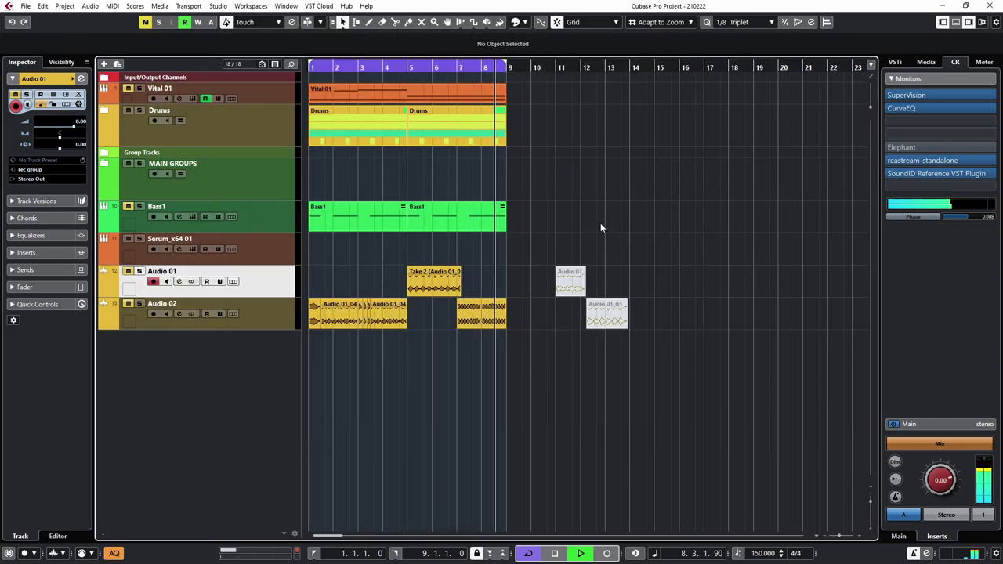
- Extend the cycle range so it ends at bar 33 and start an Audio Mixdown export of it
key(g)
key(g)
drag(415, 67, 743, 67)
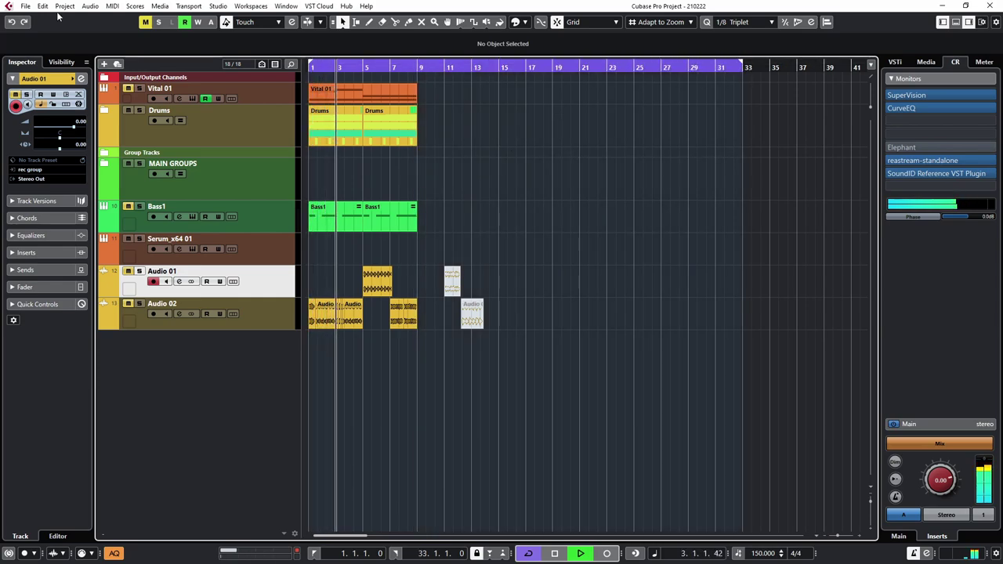
click(25, 5)
mouse_move(47, 167)
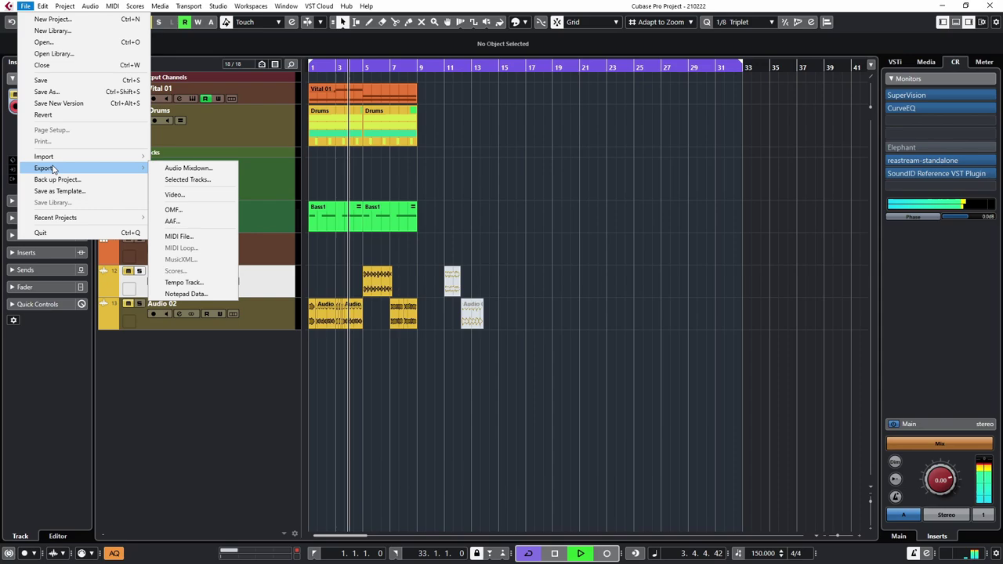
click(205, 169)
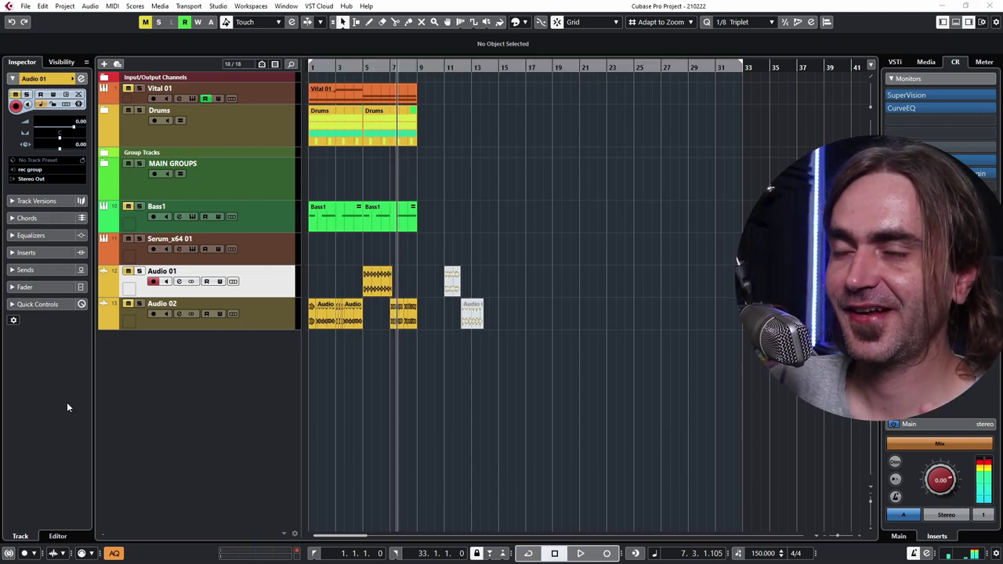
- Turn cycle playback back on and audition the 210222 mixdown track in solo
key(KP_Divide)
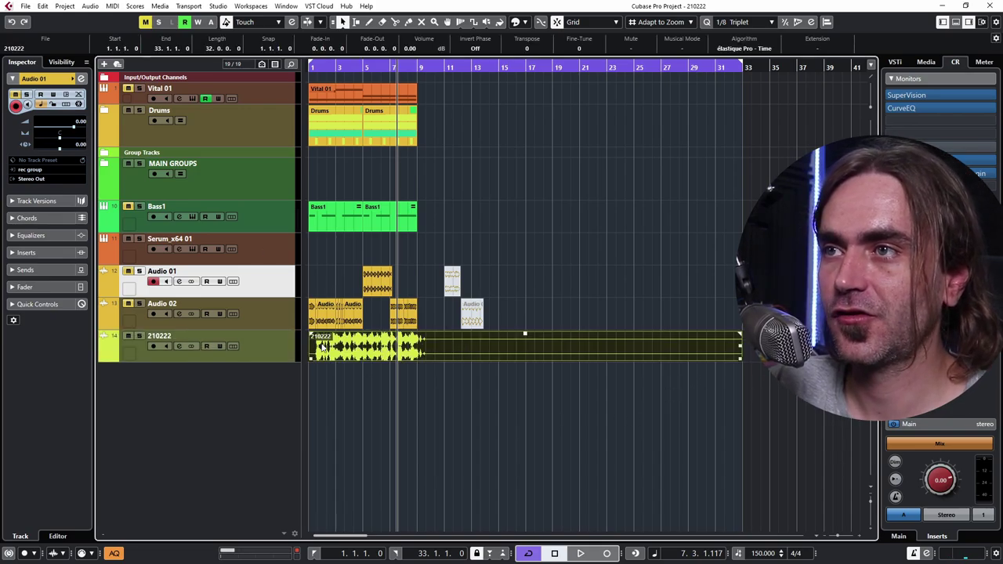
scroll(465, 371, up, 1)
scroll(447, 372, left, 2)
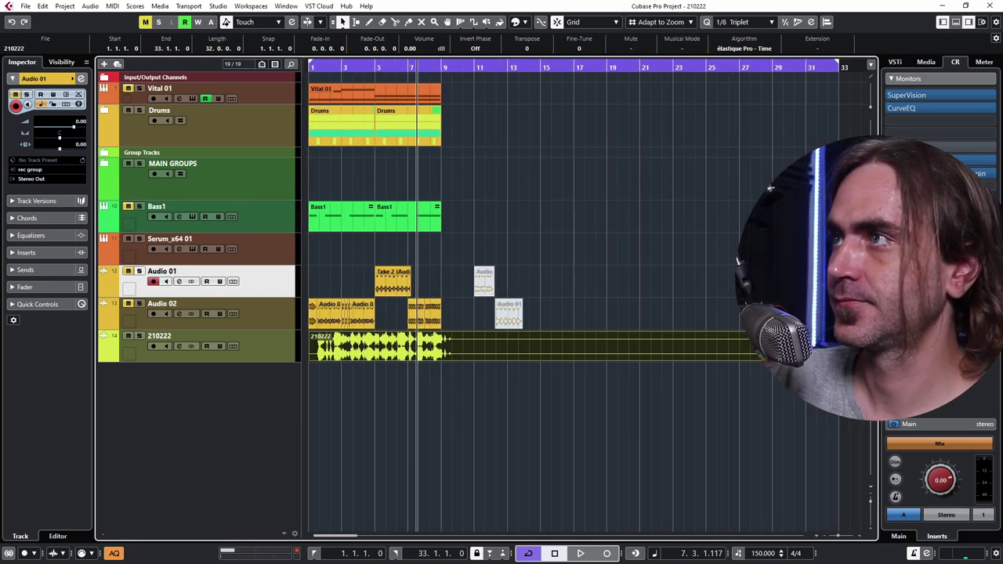
key(space)
click(140, 336)
click(141, 350)
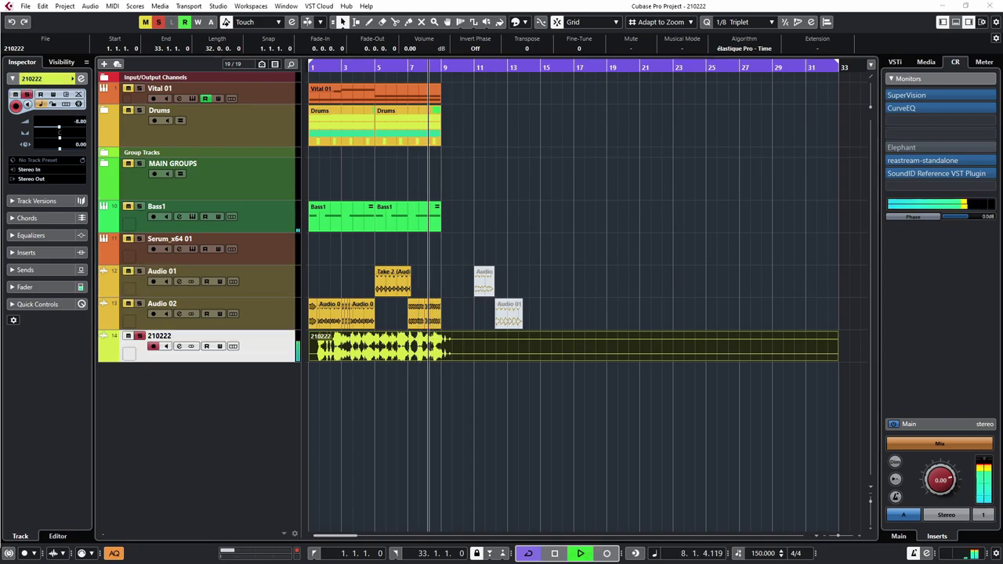
key(space)
key(h)
key(h)
key(KP_Decimal)
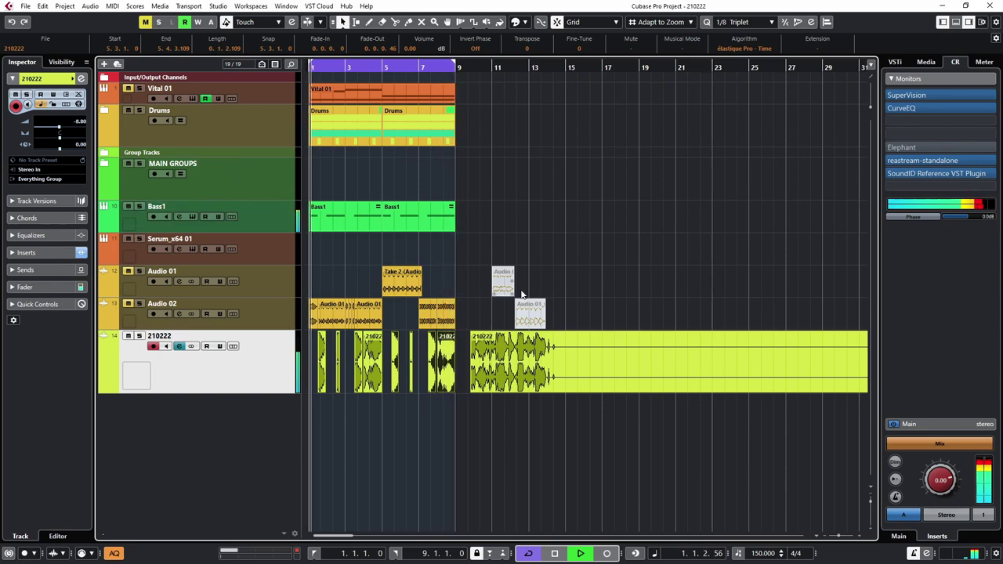
- Add a C#1 note to the first Bass1 part, running from 4.2.3.80 to the start of bar 5
click(568, 443)
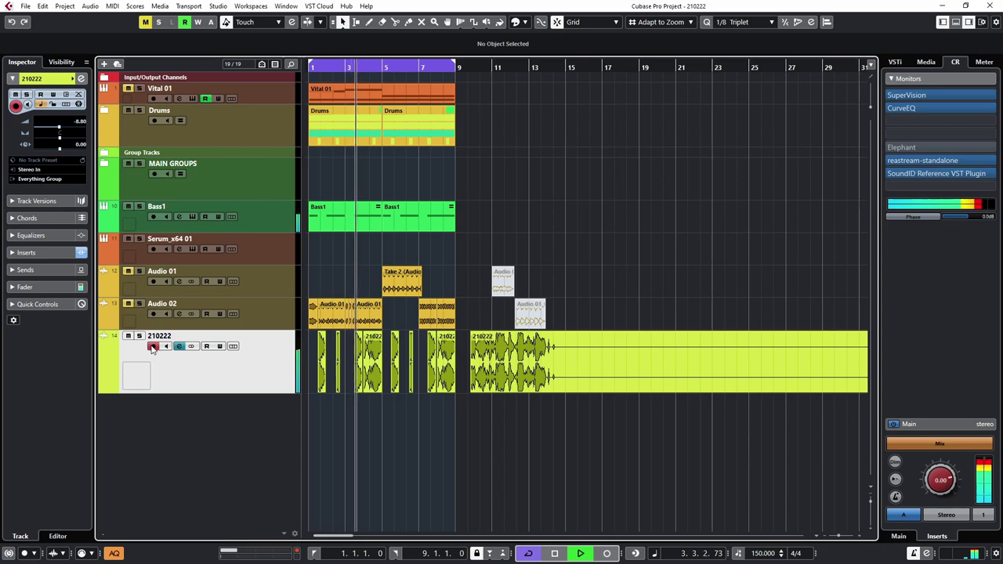
double_click(374, 220)
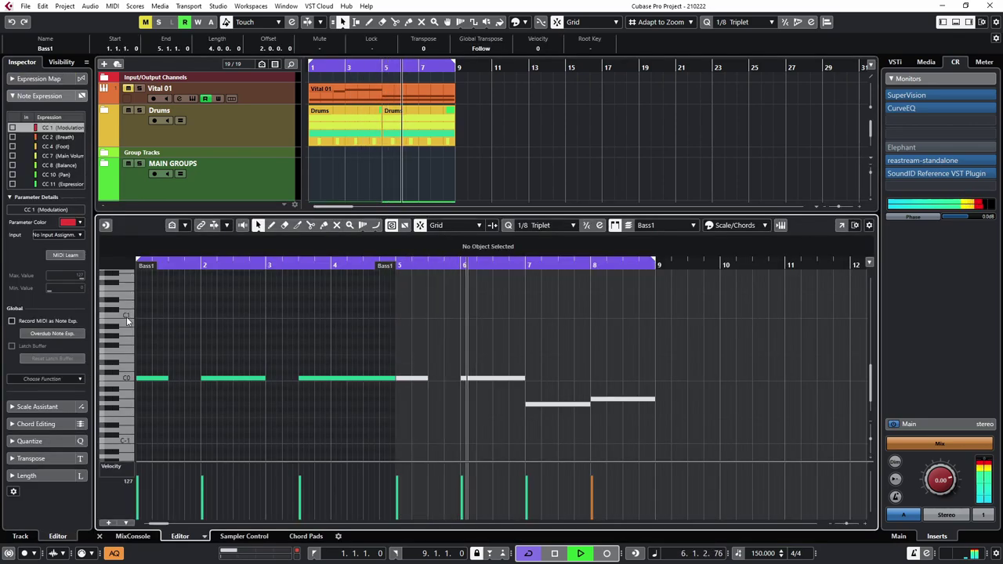
key(space)
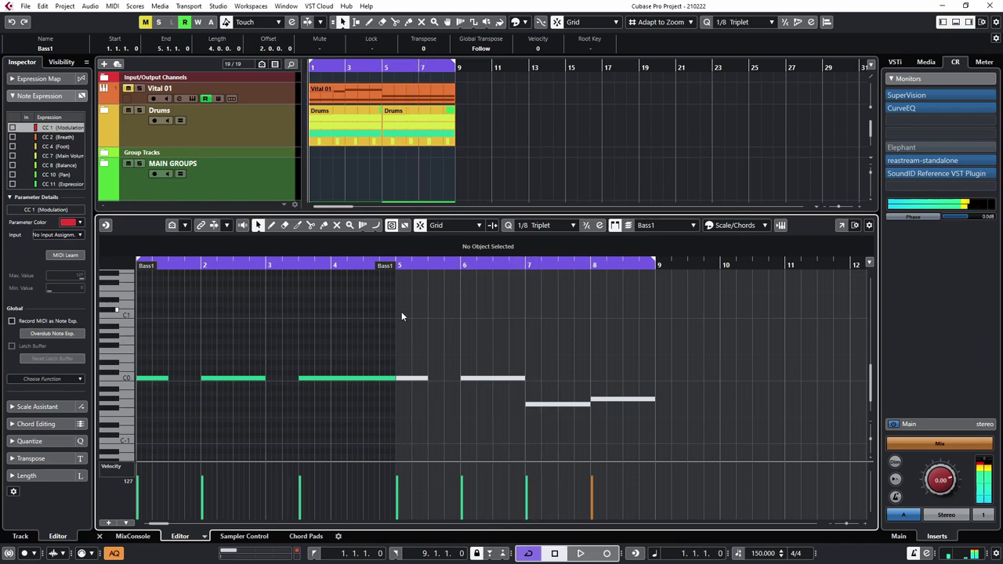
double_click(361, 316)
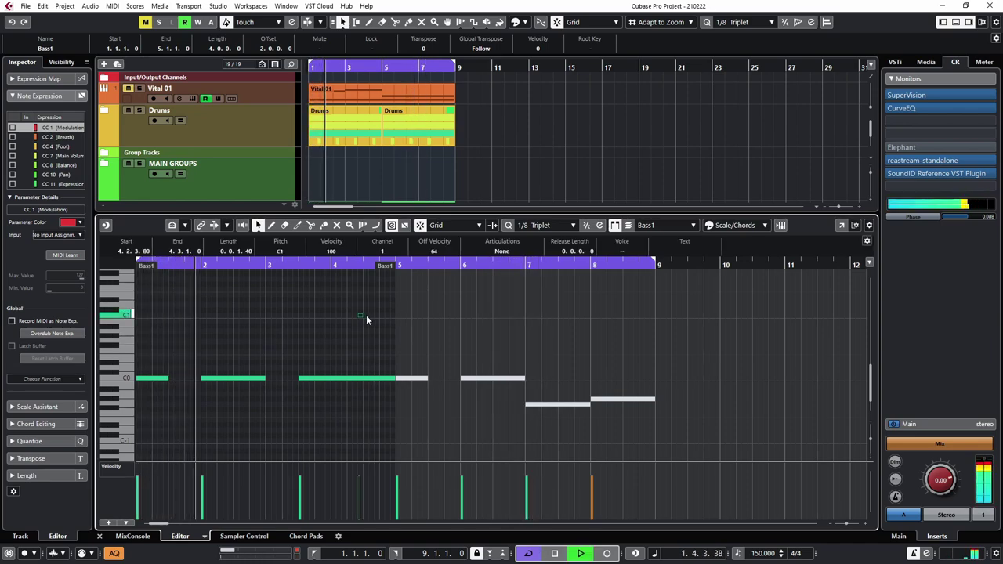
drag(363, 316, 395, 310)
key(Up)
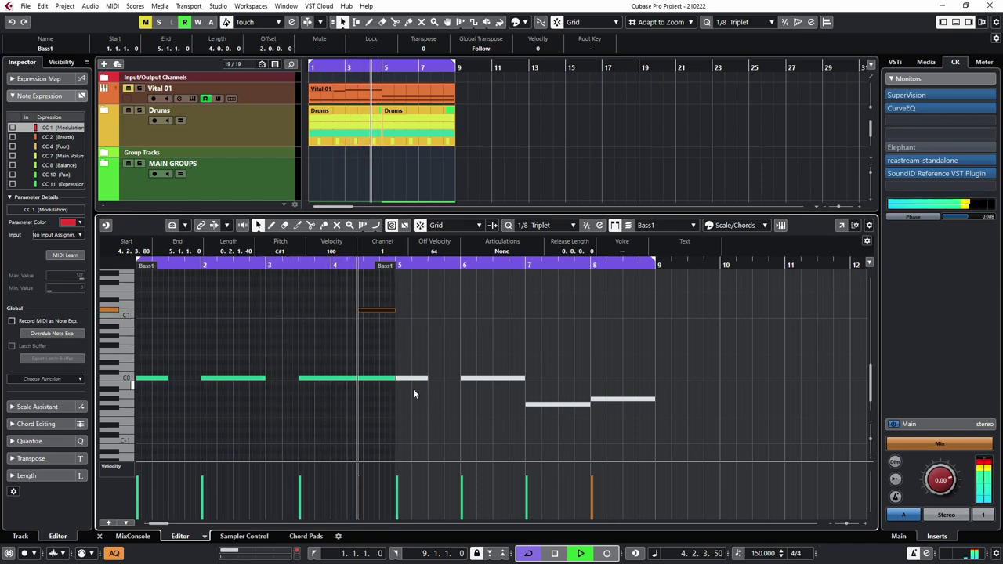
- Shorten the end of the long C0 bass note before bar 5, close the note editor, and stop playback
drag(393, 379, 386, 377)
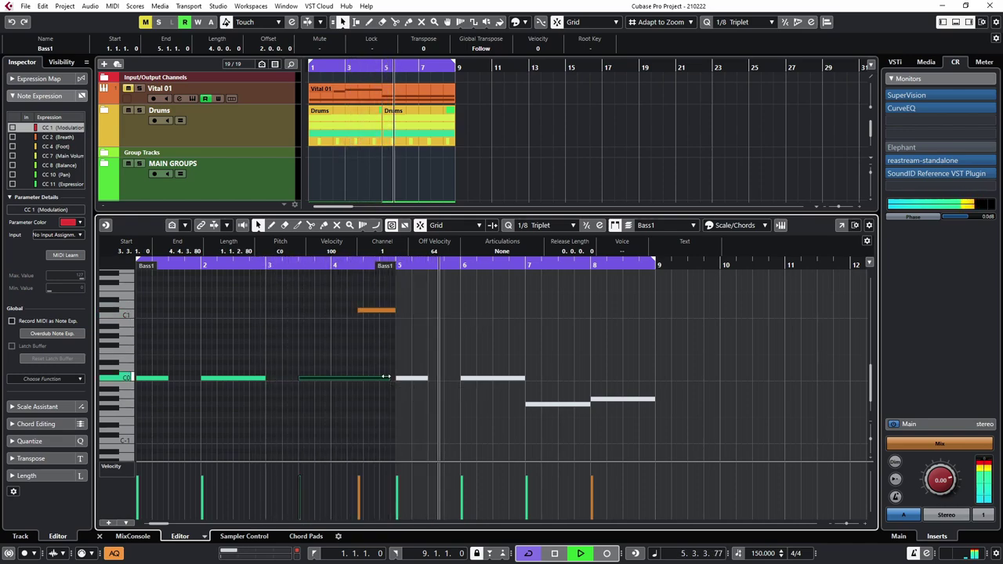
click(196, 537)
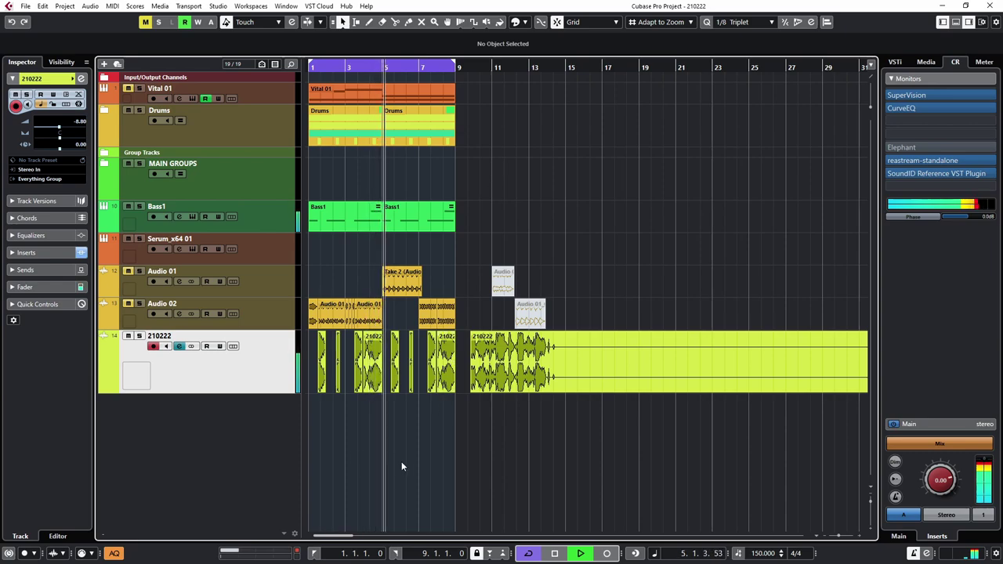
key(space)
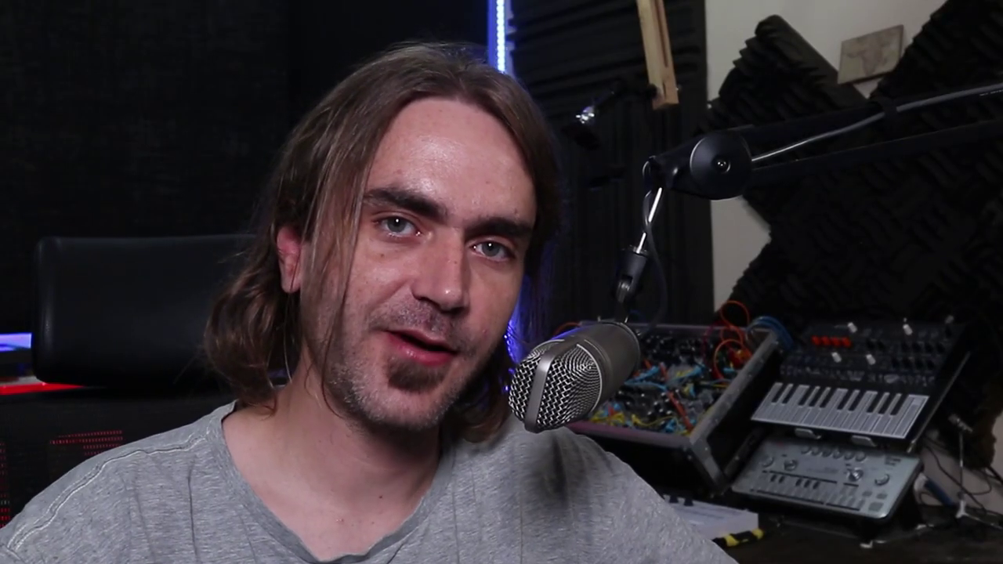